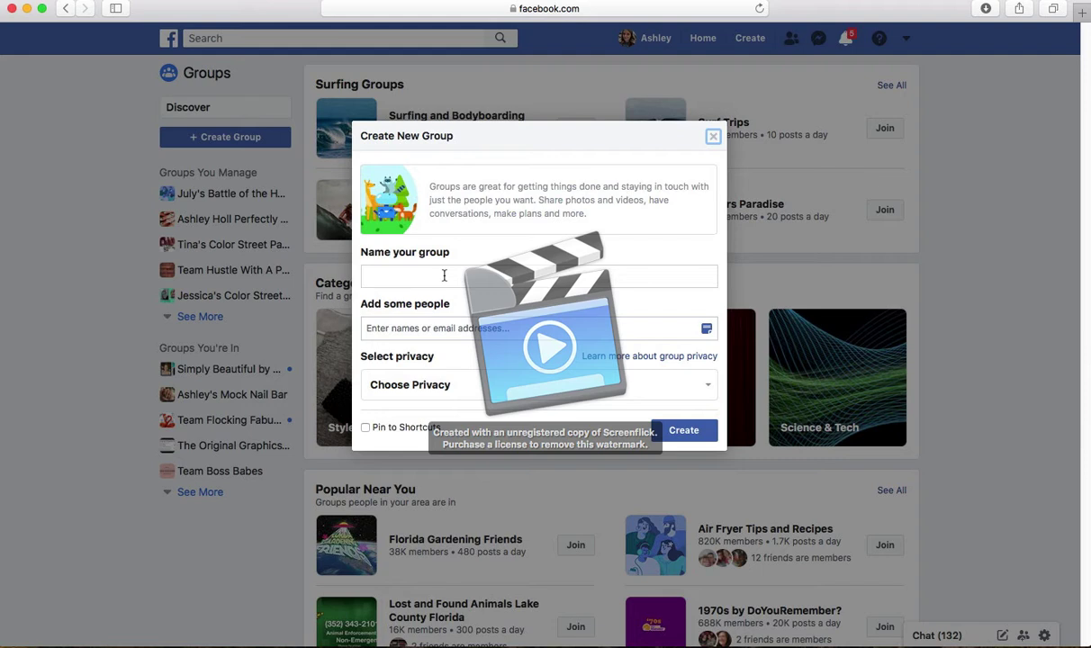
# Step: Name the new group with the owner's full name followed by "and Perfectly Manicured"
pyautogui.click(444, 276)
pyautogui.write('Ashley Holl')
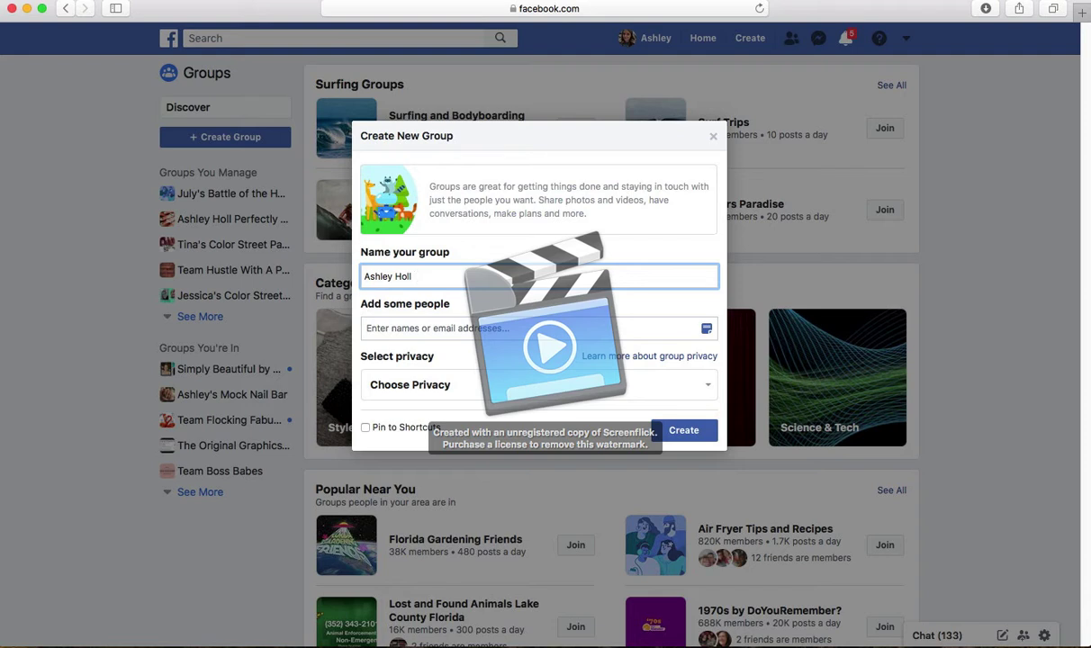
pyautogui.write('P')
pyautogui.press('BackSpace')
pyautogui.write('and Perfectly Manci')
pyautogui.press('BackSpace')
pyautogui.write('icured')
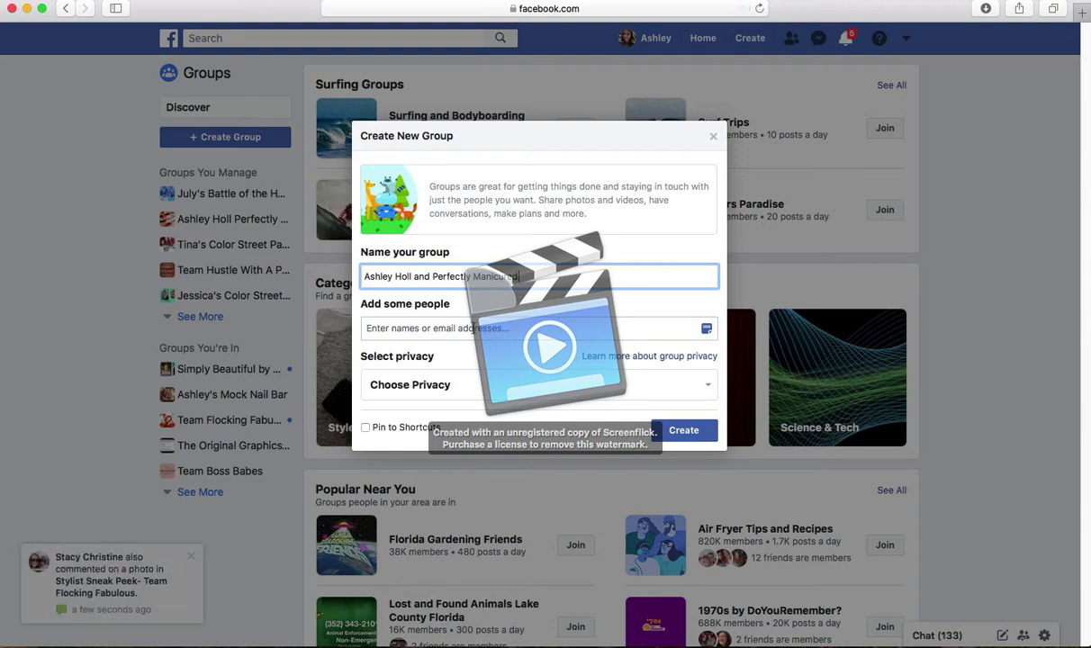
# Step: Set the new group's privacy to Private and create the group
pyautogui.click(442, 386)
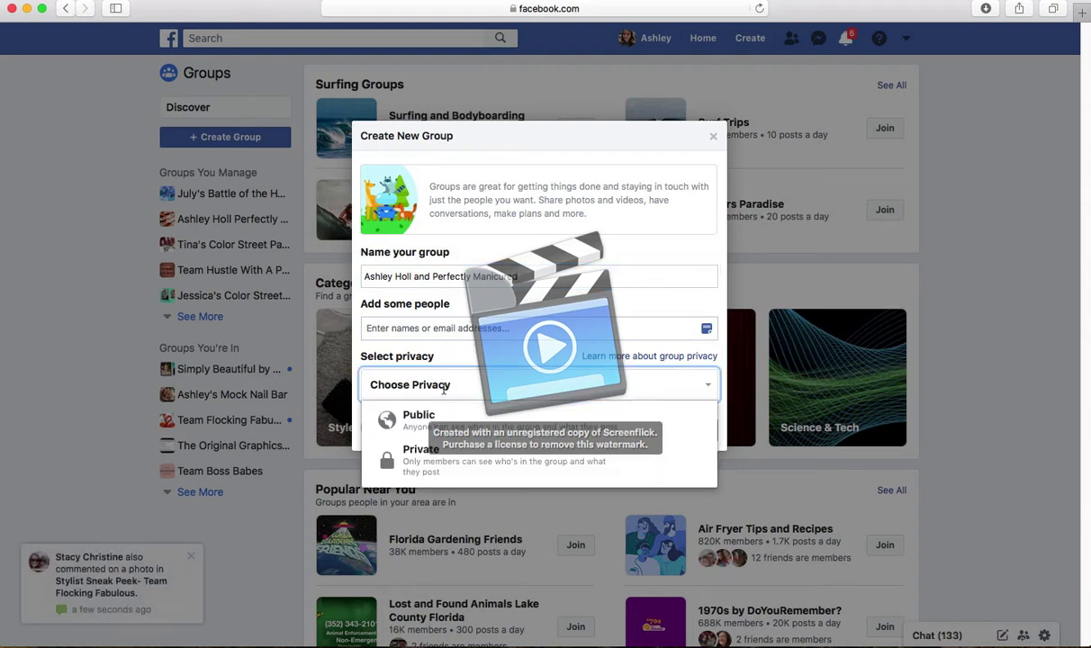
pyautogui.click(427, 469)
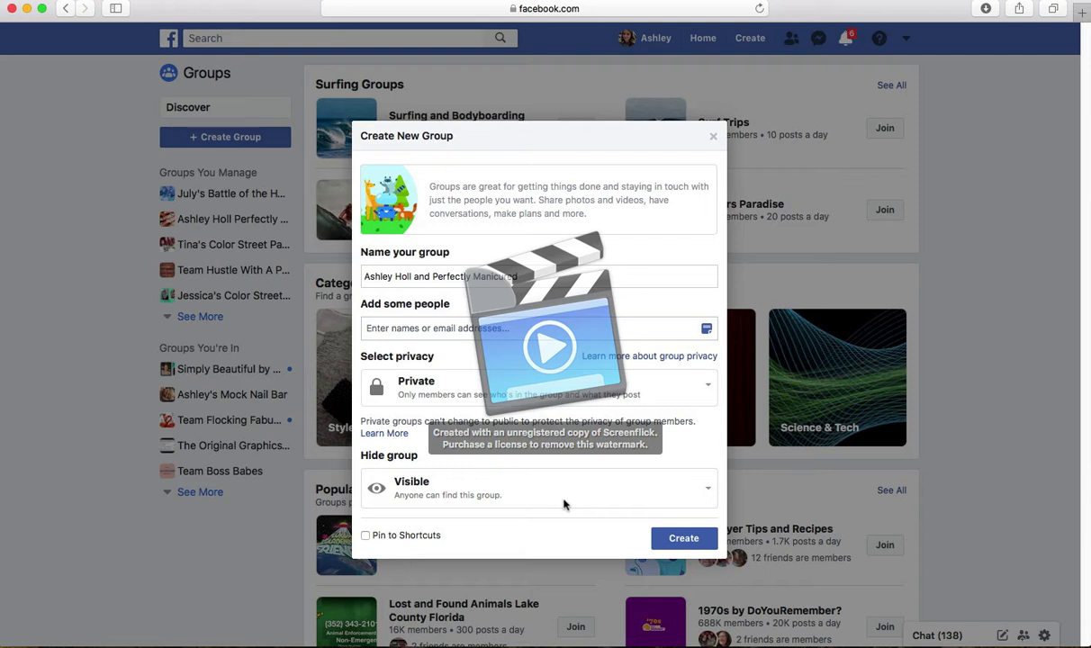
pyautogui.click(688, 542)
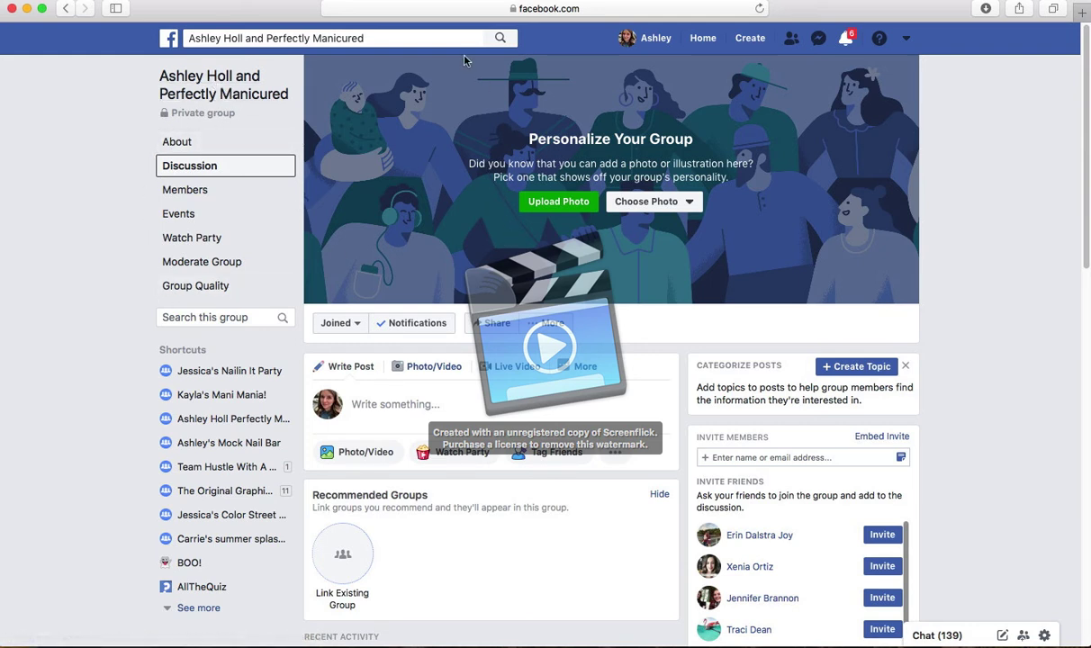
pyautogui.click(558, 201)
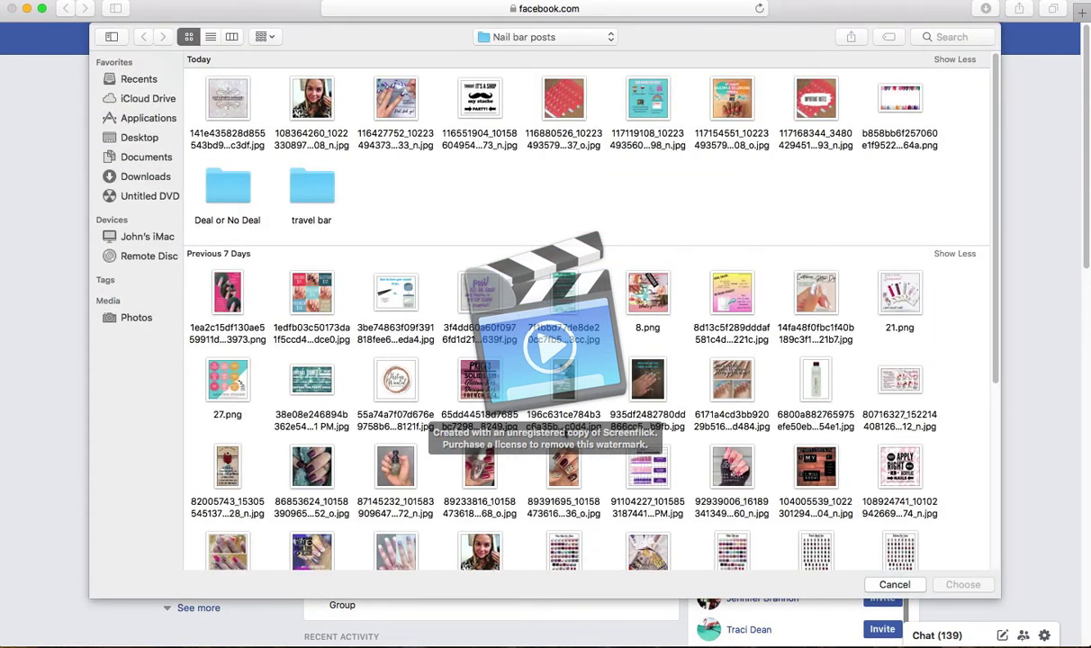
pyautogui.scroll(-2, 773, 460)
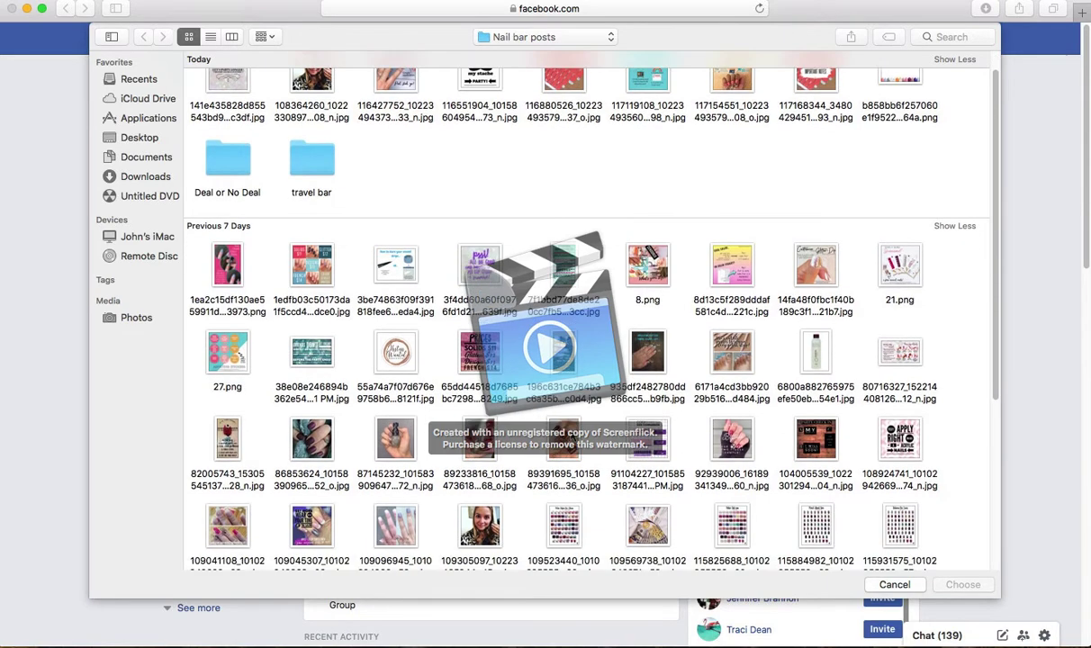
pyautogui.scroll(-6, 585, 314)
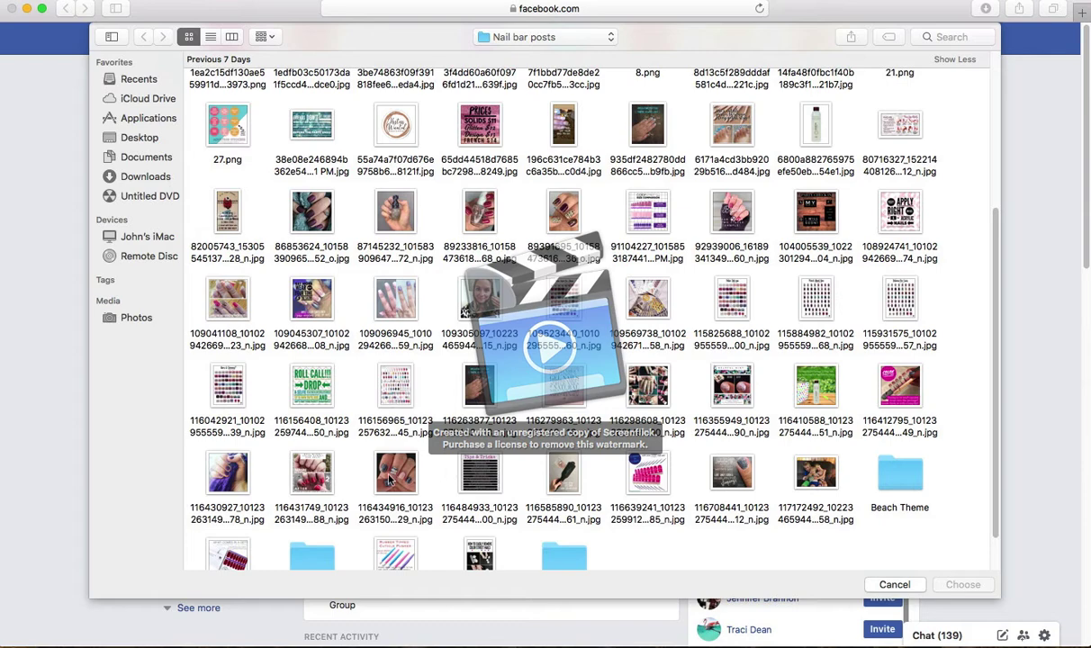
pyautogui.click(371, 459)
pyautogui.click(963, 585)
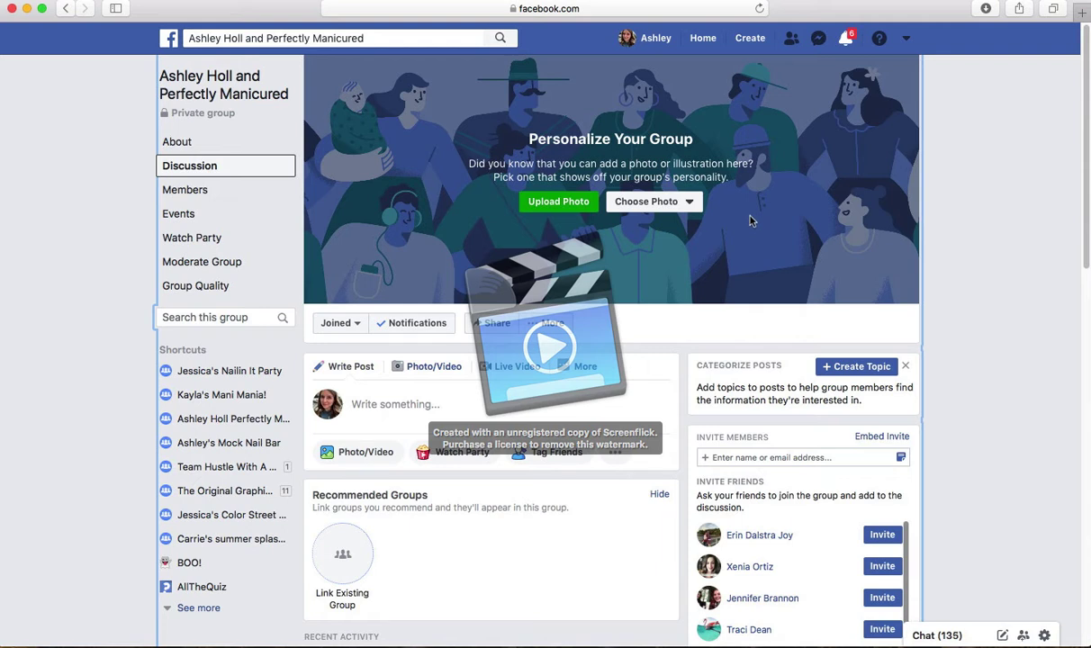
# Step: Upload the "Simple application" nail photo from the Nail bar posts folder as group cover, reposition it to show its upper part, and save it
pyautogui.click(559, 204)
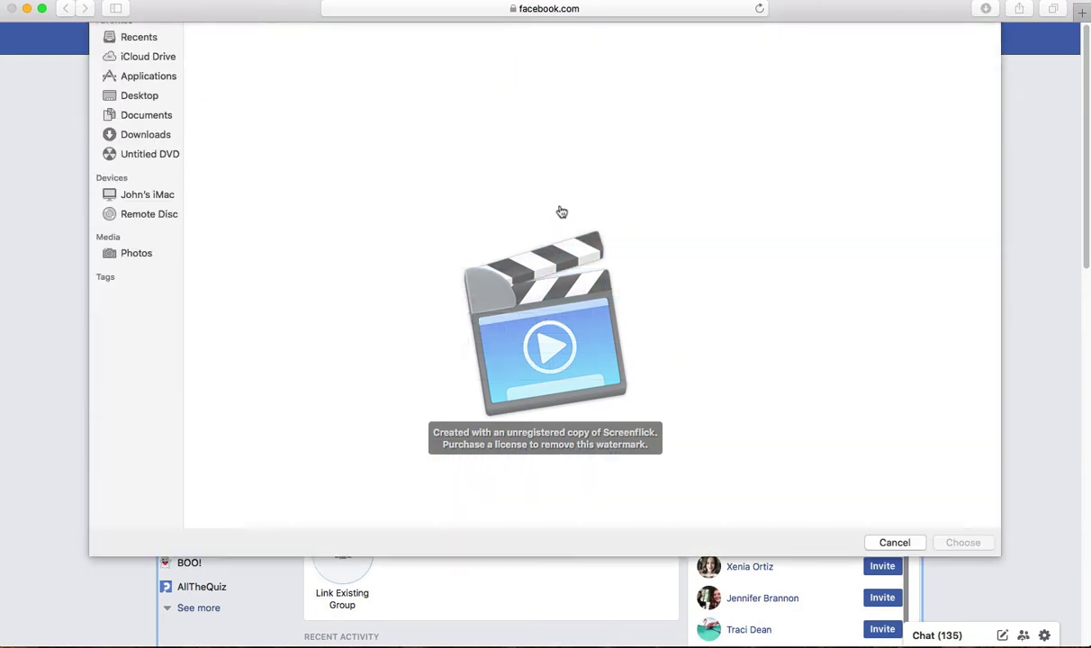
pyautogui.click(376, 102)
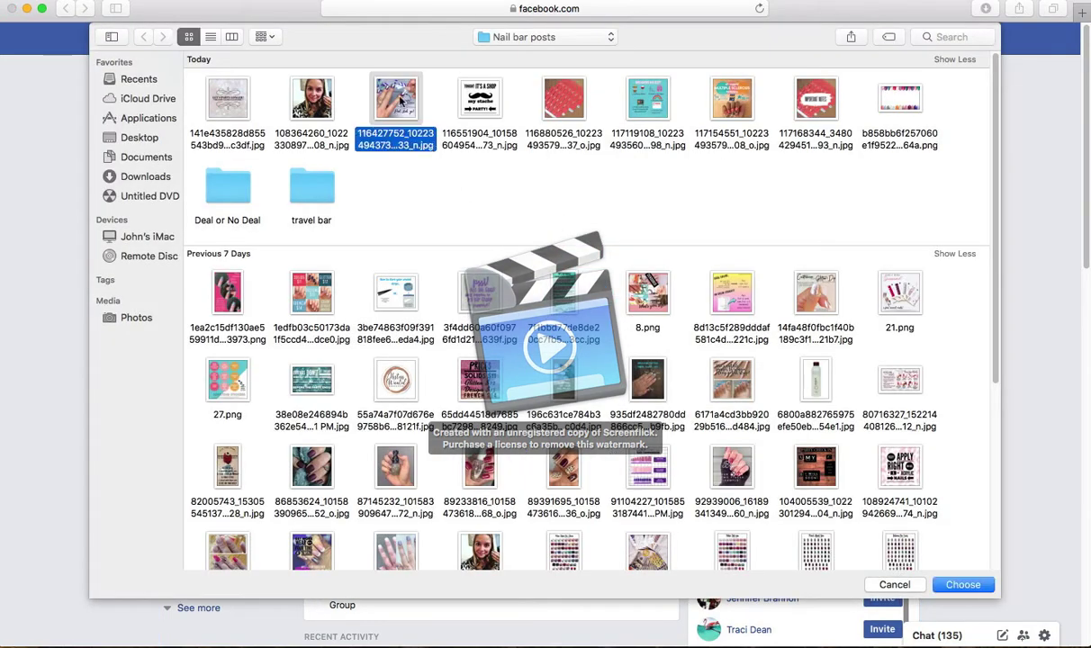
pyautogui.click(961, 588)
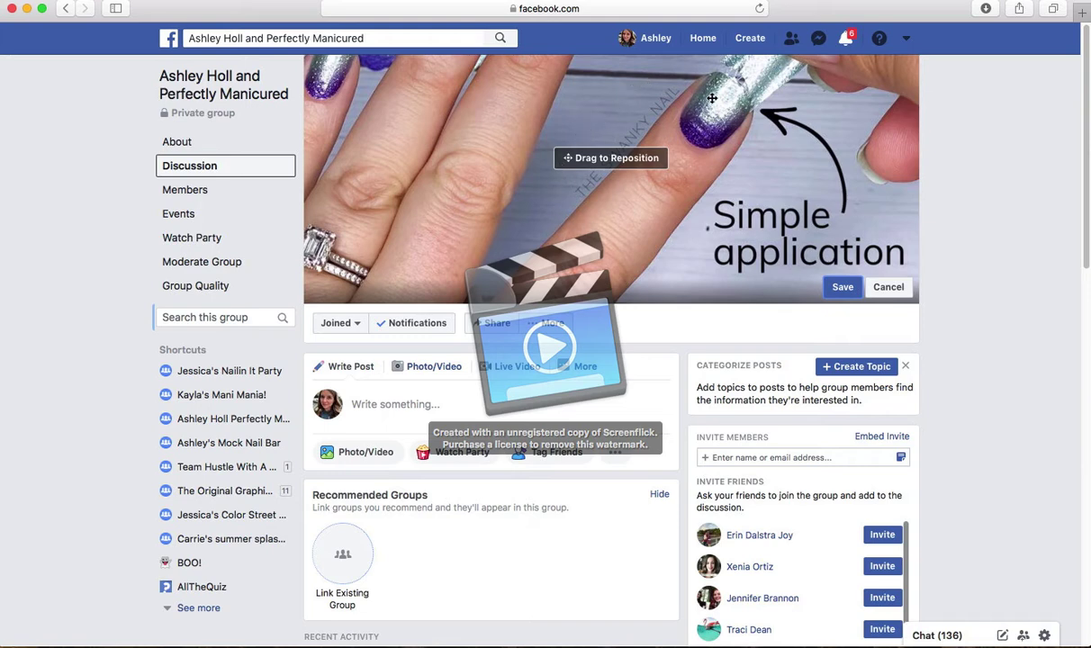
pyautogui.moveTo(688, 141); pyautogui.dragTo(690, 276)
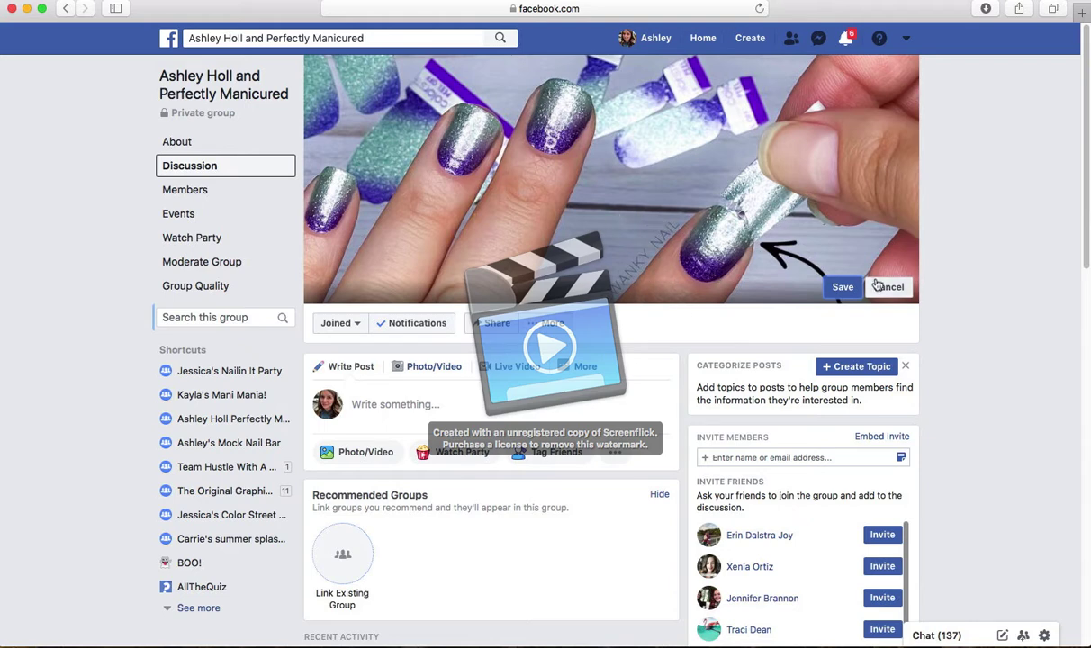
pyautogui.click(844, 286)
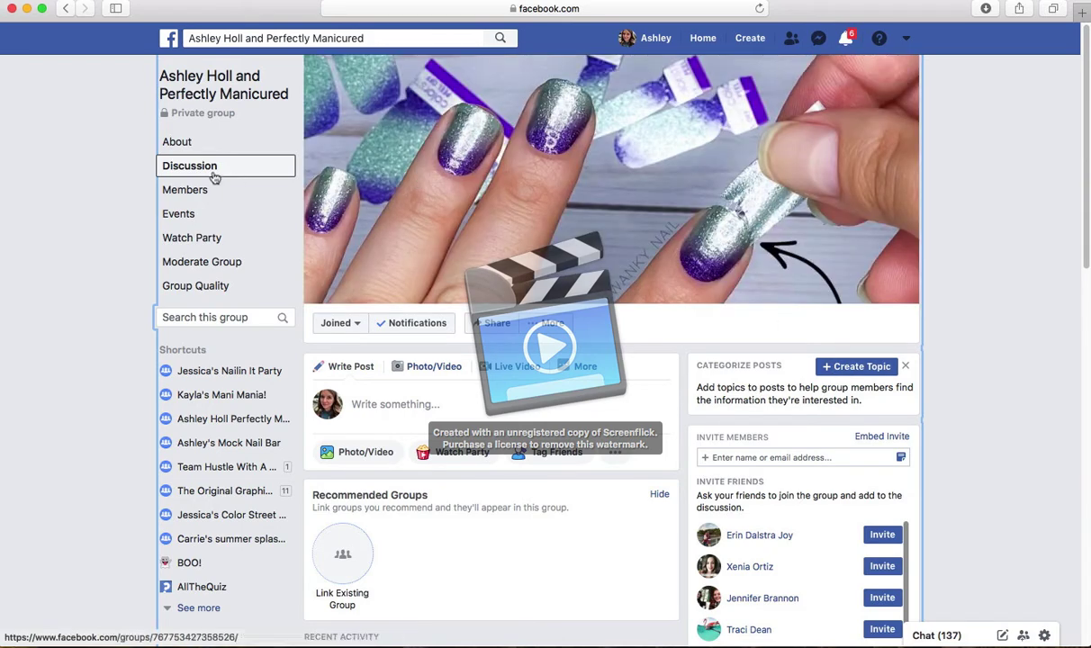
# Step: Start a group description in the About section with "Welcome to my Personal VIP Color Street Group!"
pyautogui.click(185, 143)
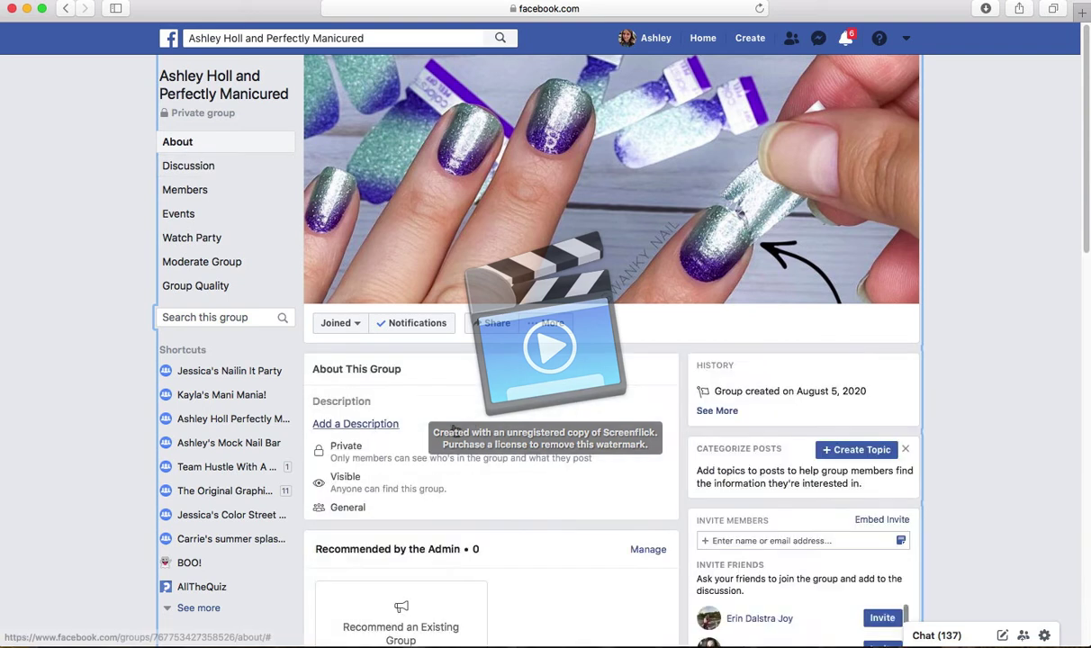
pyautogui.click(368, 425)
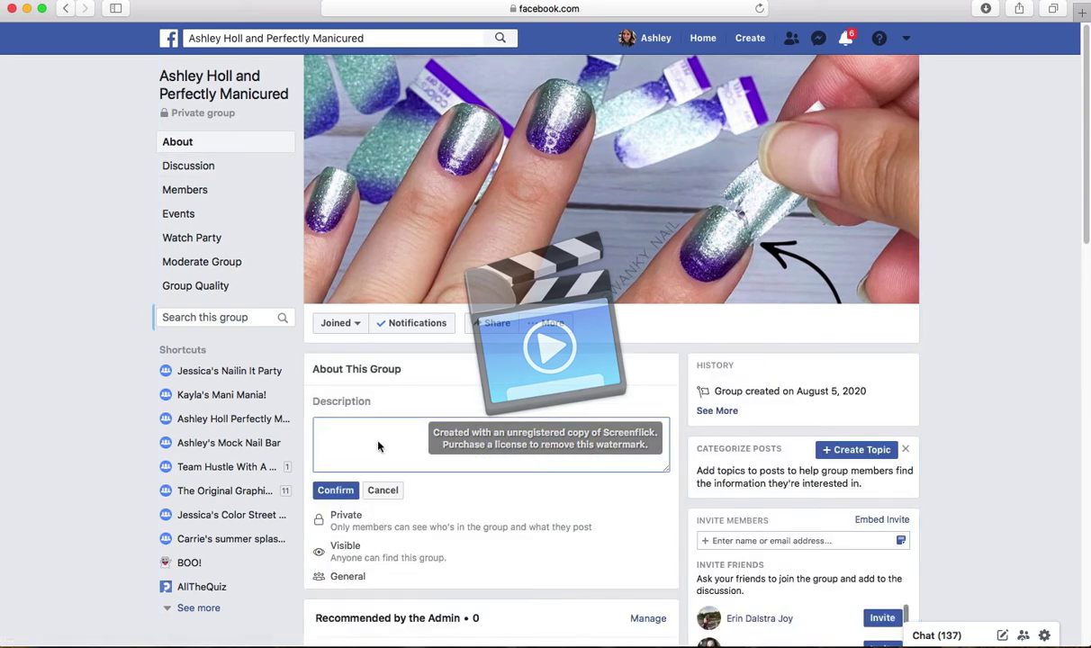
pyautogui.write('Welcome to my Personal VIP')
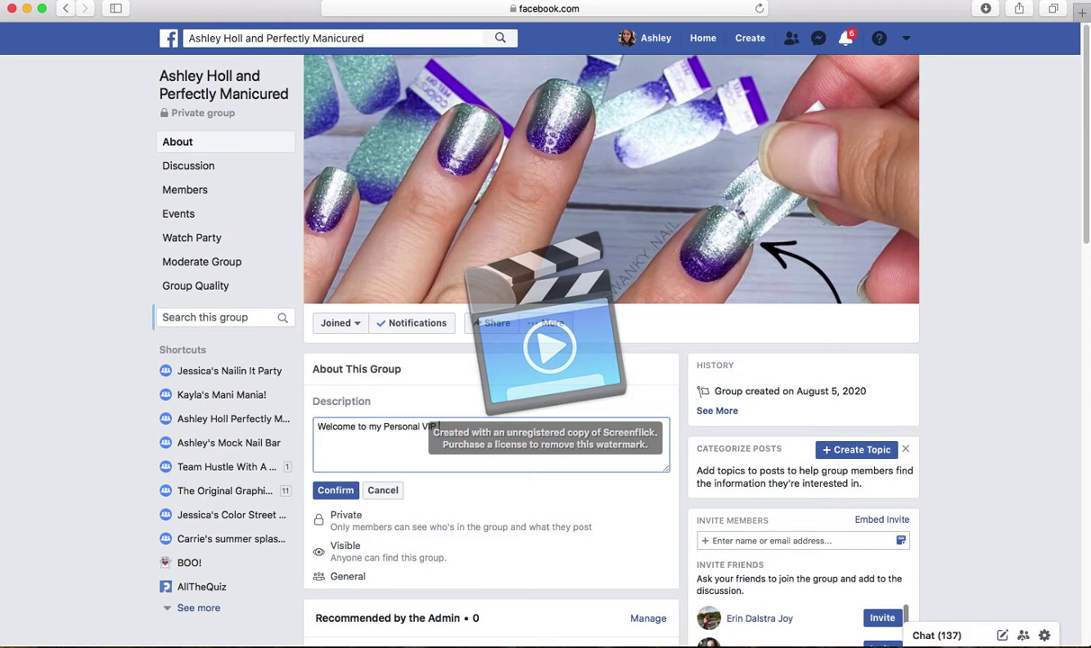
pyautogui.write(' Color Street Group!')
# Step: Continue the description with "Here you can learn more about an amazing product, request a sample and of course enter giveaways!"
pyautogui.write('Here you c')
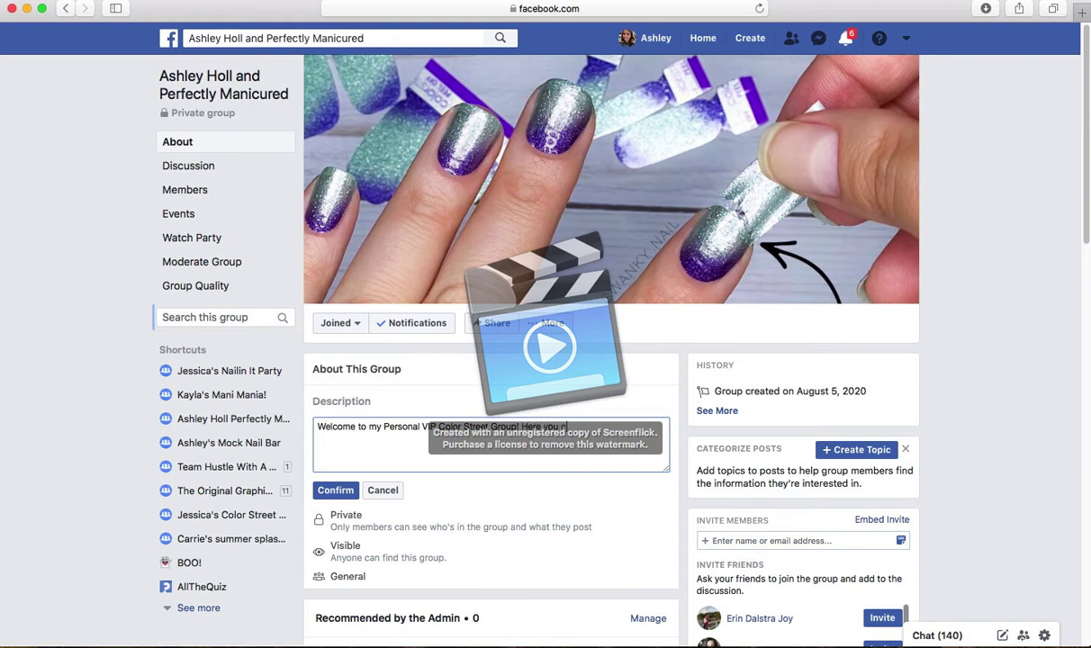
pyautogui.write('an learn more about an amazing ')
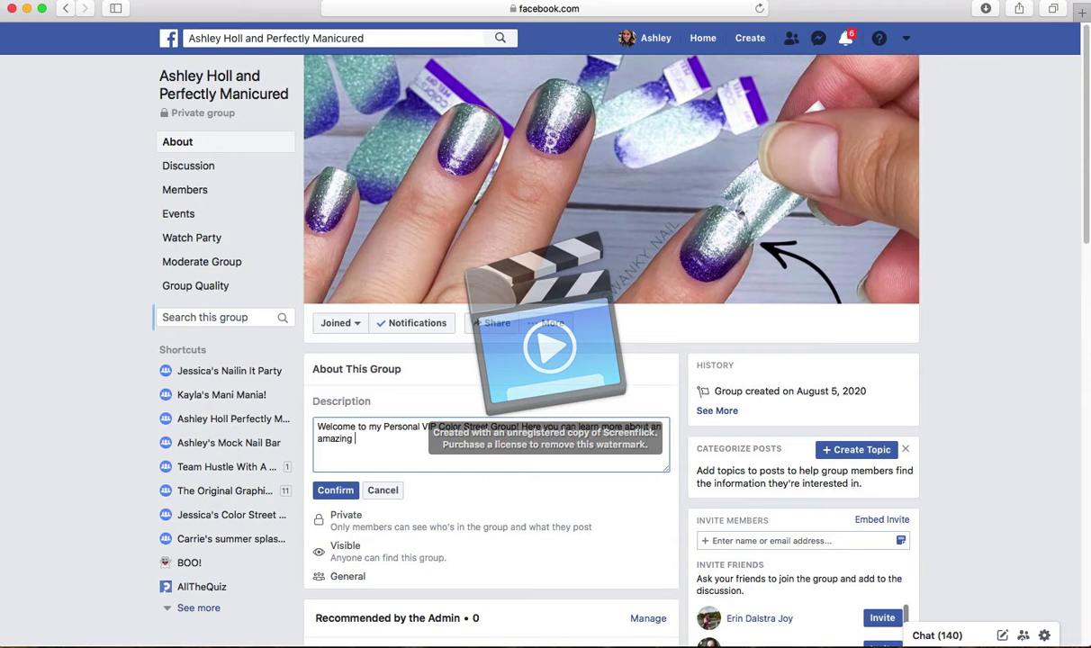
pyautogui.write('product, request a ')
pyautogui.write('sample and or')
pyautogui.write(' custom')
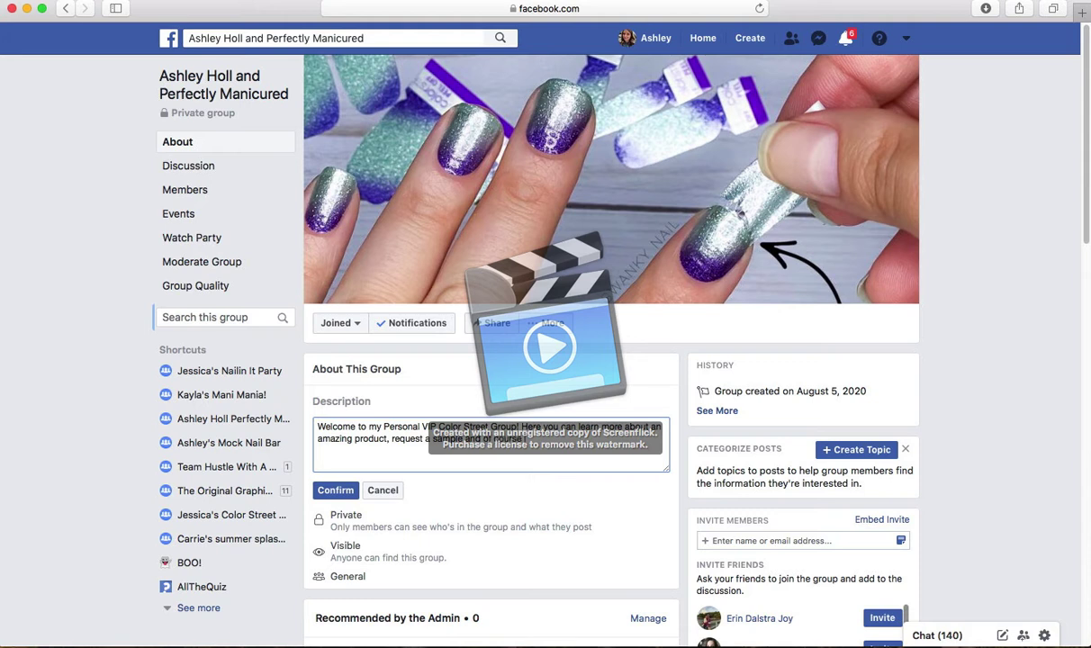
pyautogui.write(' color giveaway')
# Step: Append to the description "What is Color Street??? It's 100% nail polish in a strip thats dry to the touch! CRAZY!!! Join me for more info!"
pyautogui.write('What is Color St')
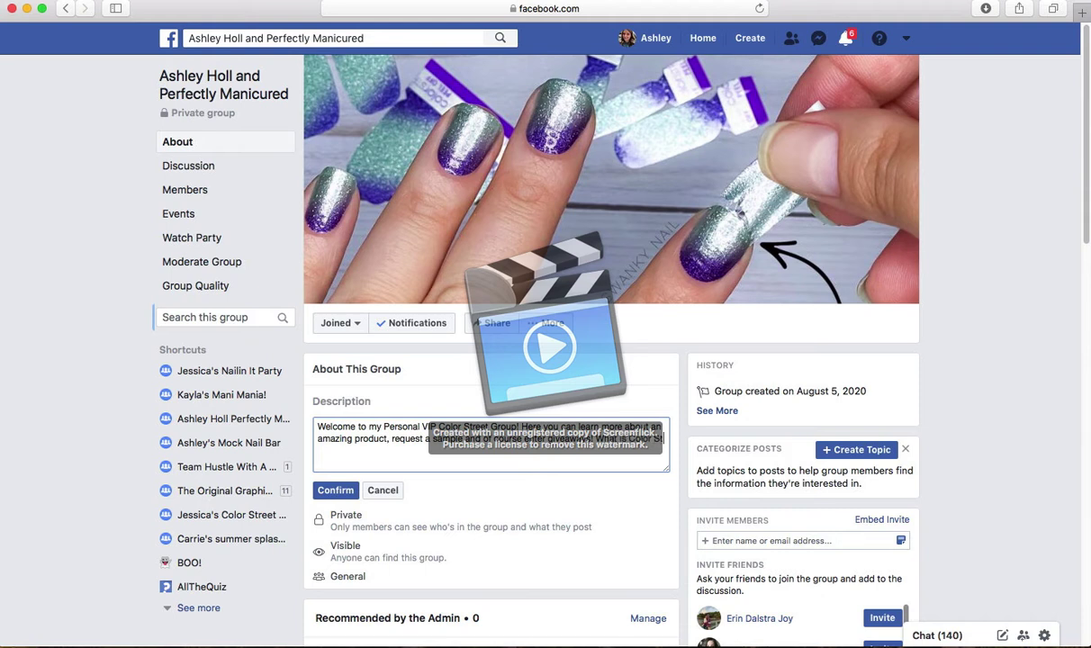
pyautogui.write("reet!??? It's 100% nail p")
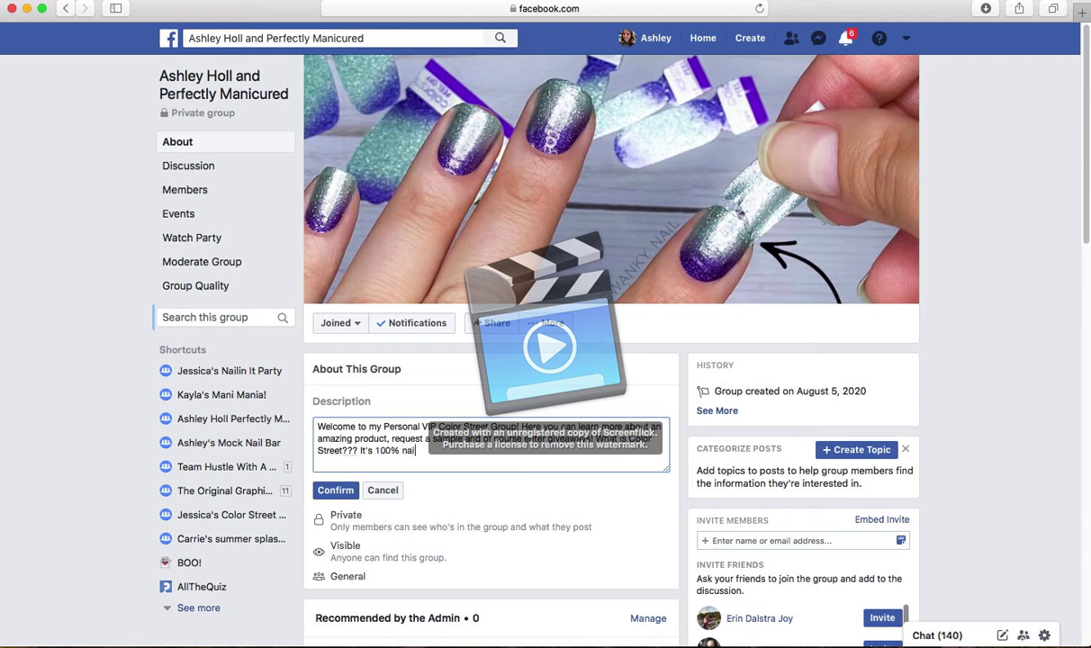
pyautogui.write('olish in a strip that')
pyautogui.press('BackSpace')
pyautogui.write('s dry to the tr')
pyautogui.write('uch!')
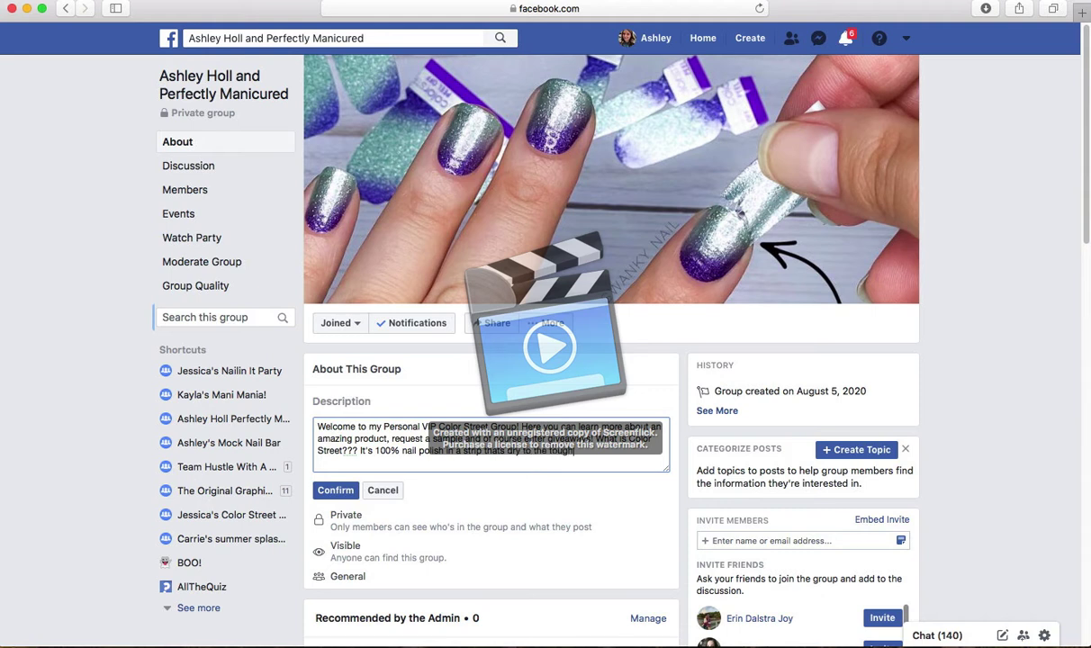
pyautogui.write(' CRAZY')
pyautogui.write('!!!')
pyautogui.write(' Join me for m')
pyautogui.write('ore in')
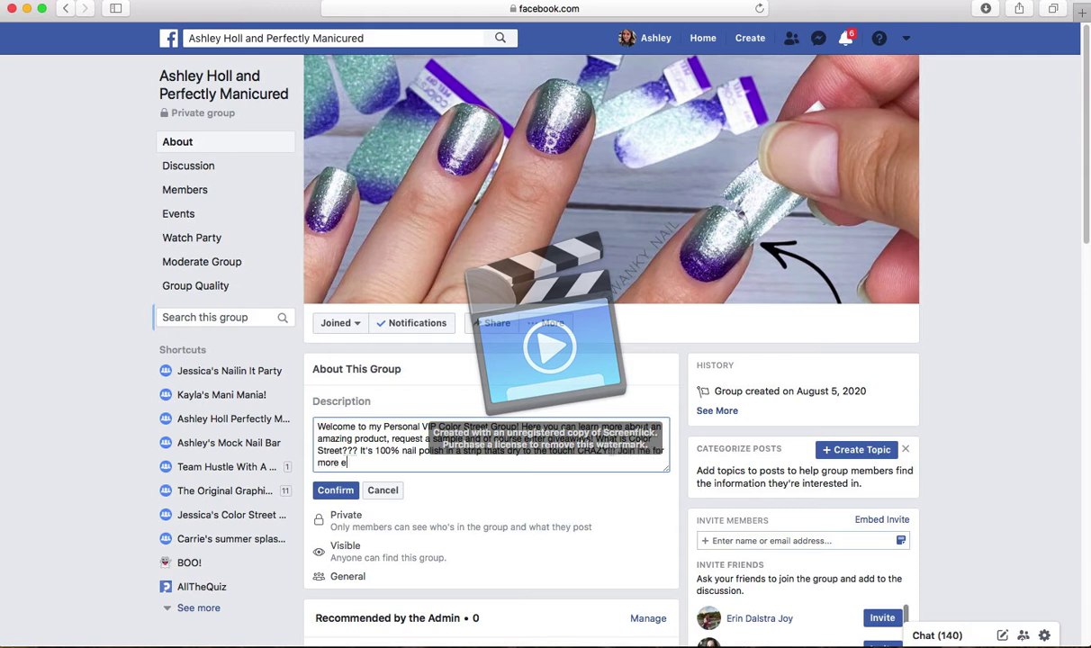
pyautogui.write('fo!')
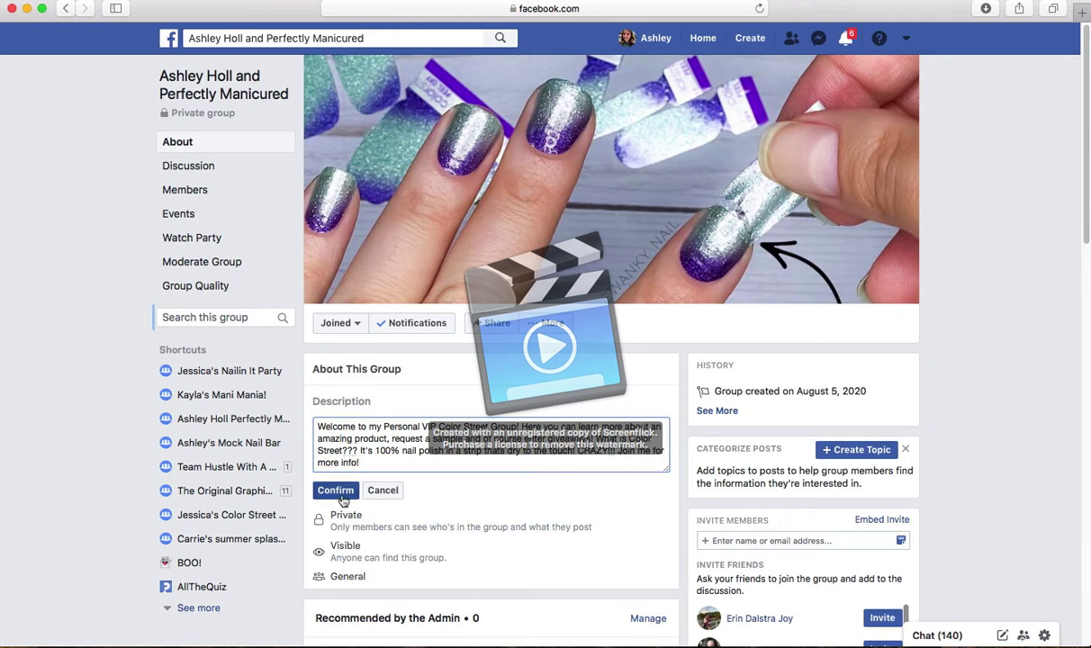
pyautogui.press('Return')
pyautogui.press('Return')
pyautogui.write('ht')
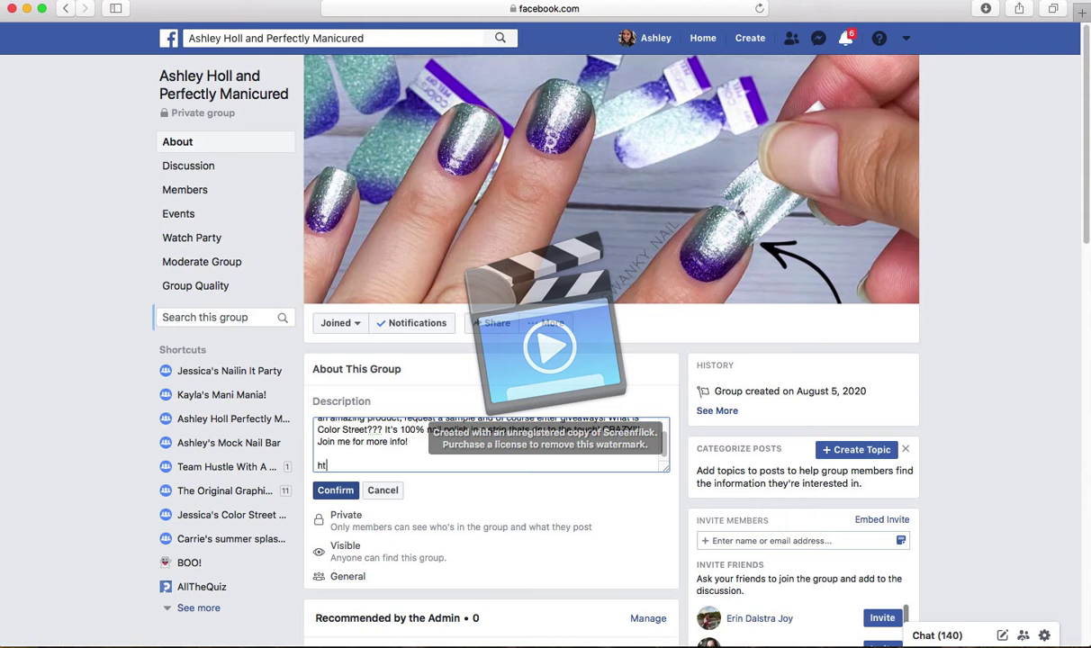
pyautogui.write('tp:')
pyautogui.press('BackSpace')
pyautogui.write('//li')
pyautogui.write('nktr.ee/PerfectlyManic')
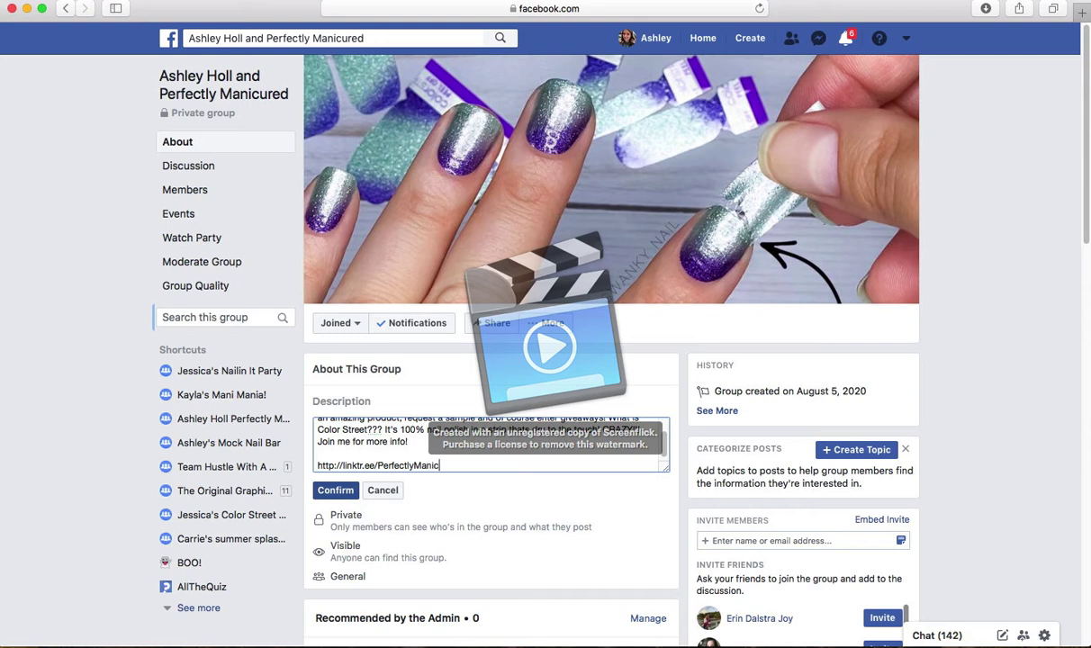
pyautogui.write('ured')
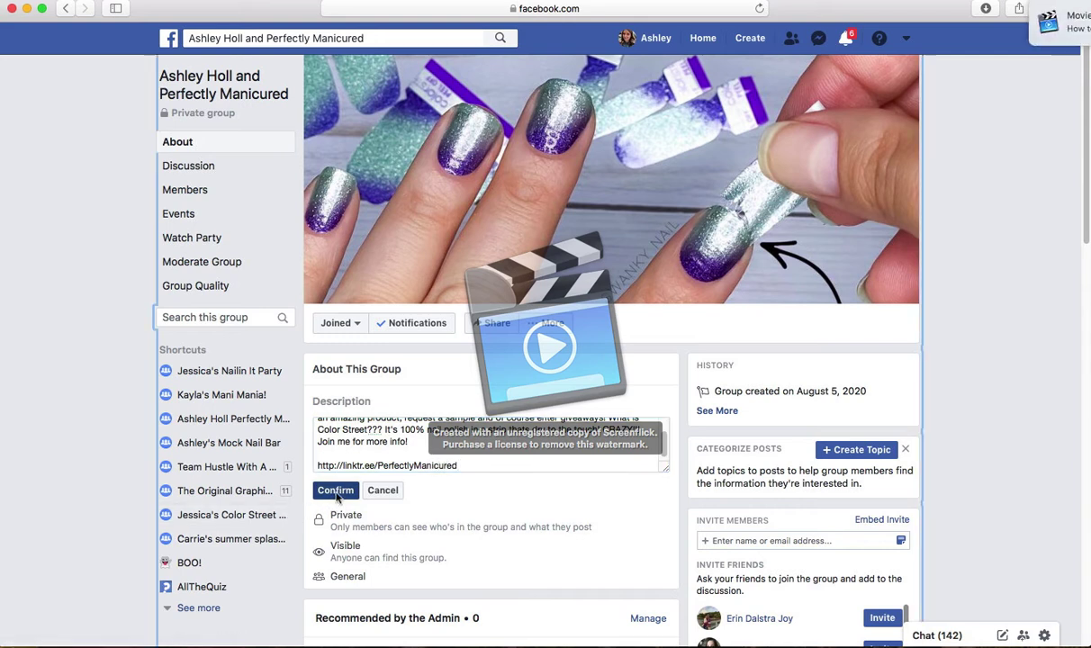
pyautogui.click(336, 491)
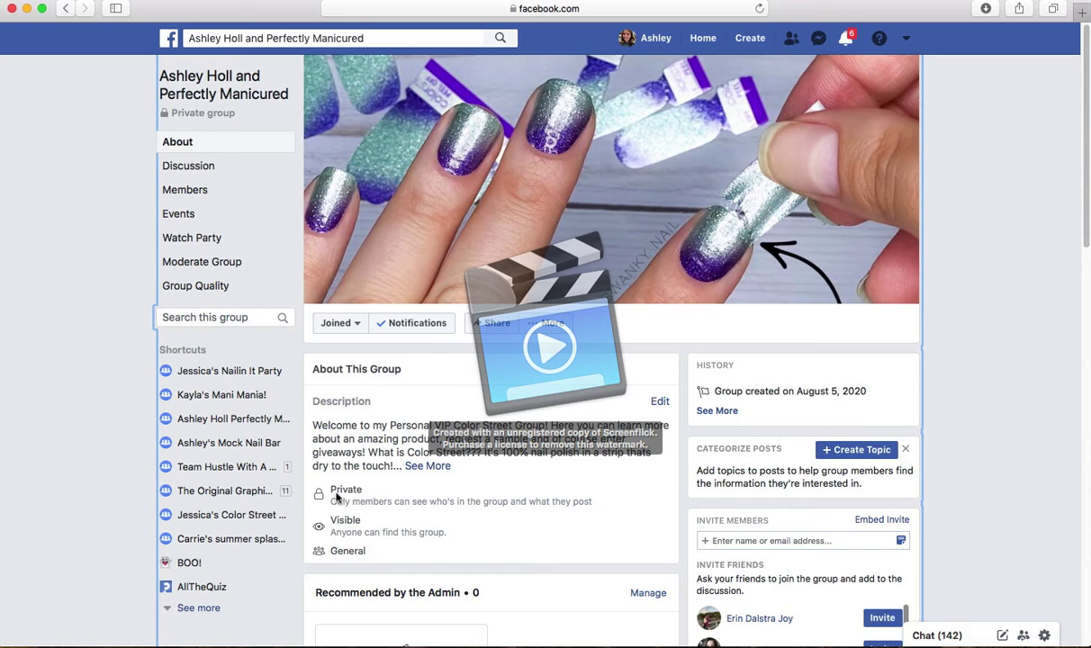
# Step: Start a discussion post reading "Welcome to my Personal VIP page!!! I am so excited that you're here and supporting me on my adventure!"
pyautogui.click(184, 171)
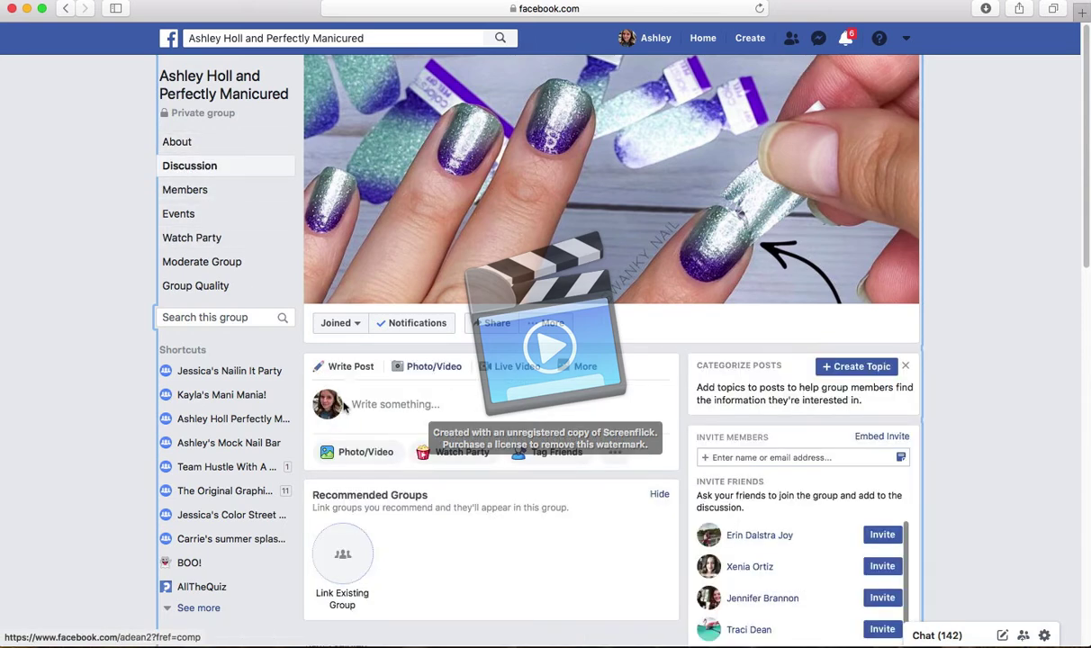
pyautogui.click(427, 407)
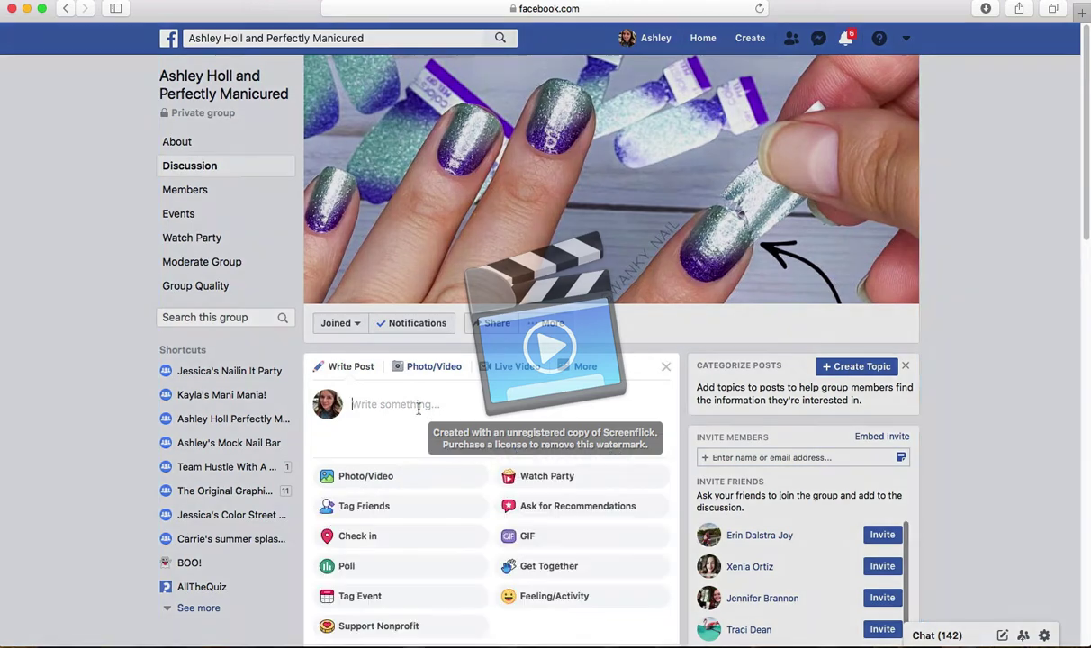
pyautogui.write('Welcomee')
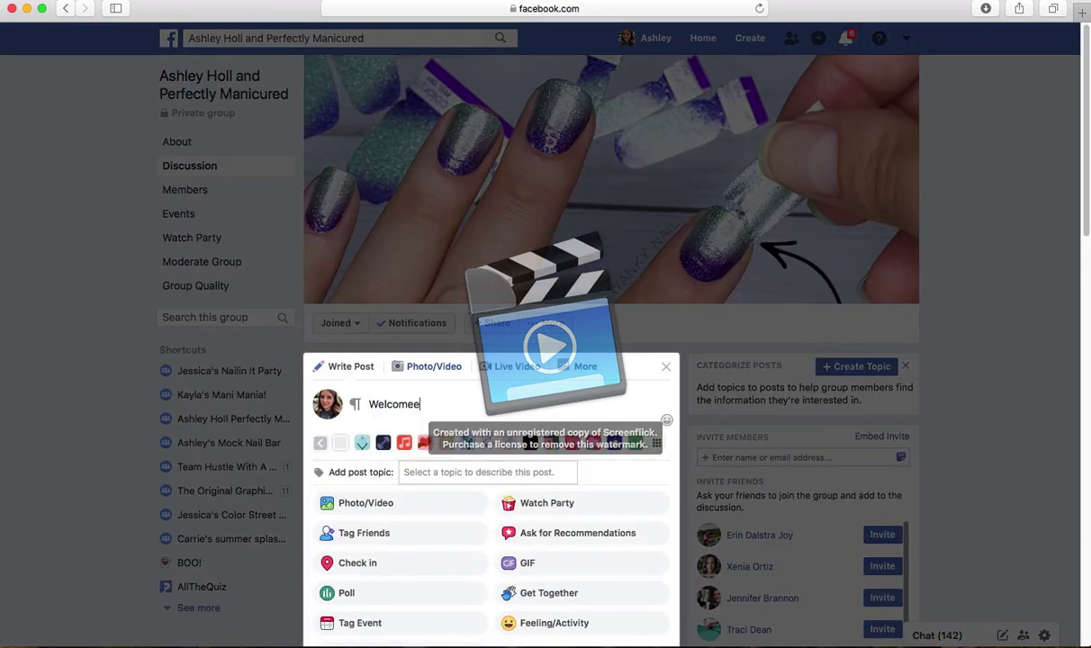
pyautogui.press('BackSpace')
pyautogui.write(' to my Personal VIP p')
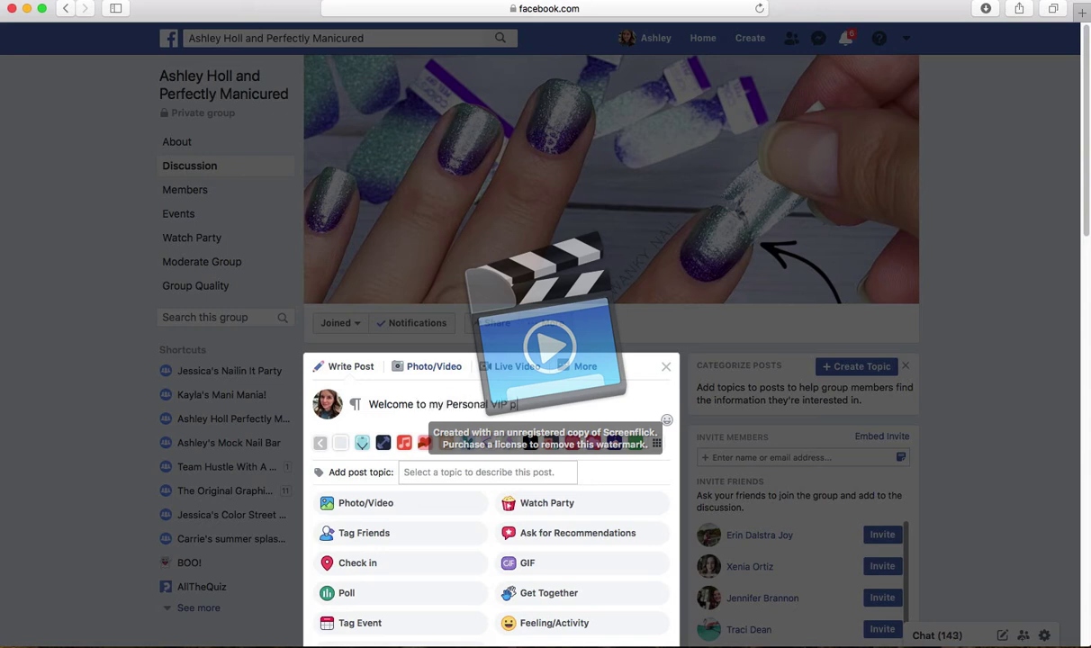
pyautogui.write('age!!! I am so excited that your ')
pyautogui.write('here and sup')
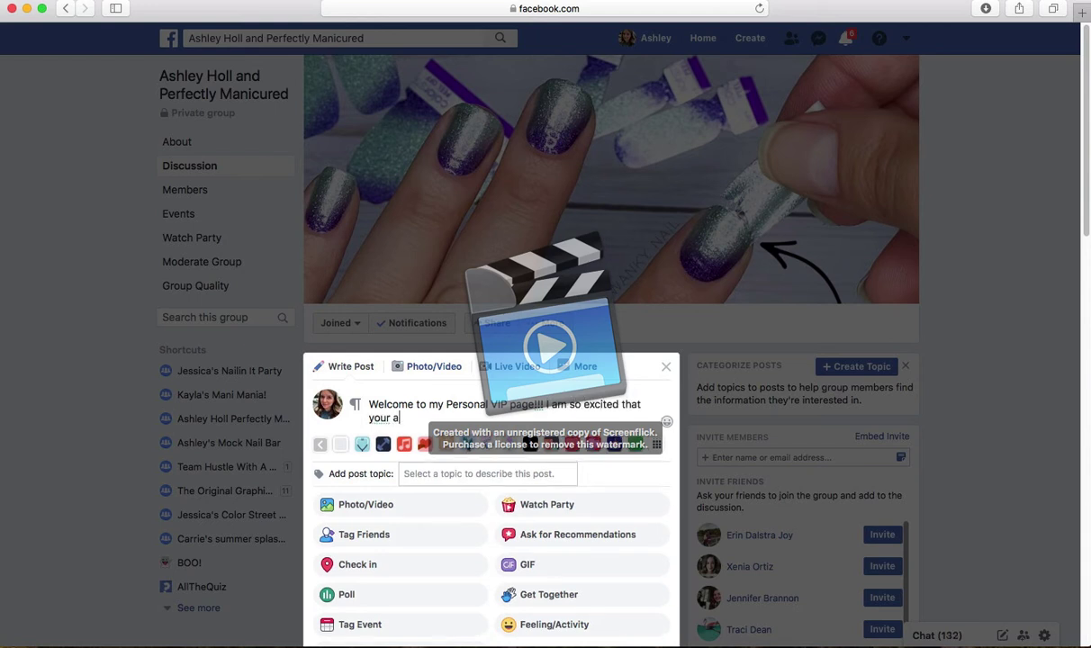
pyautogui.write('port')
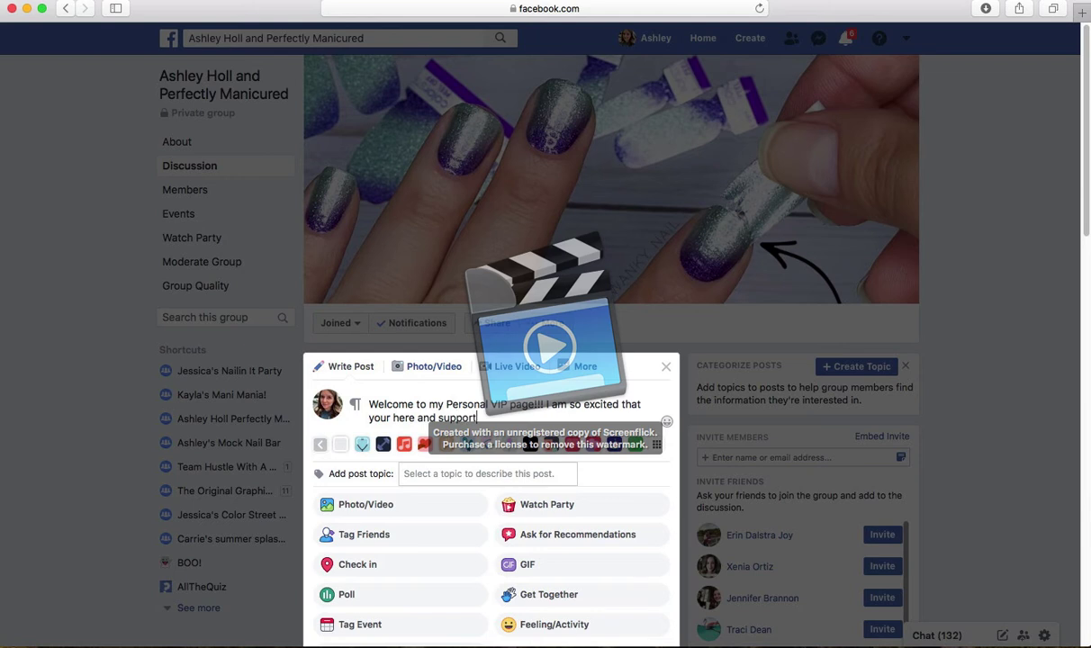
pyautogui.write('ing me on my adventure!')
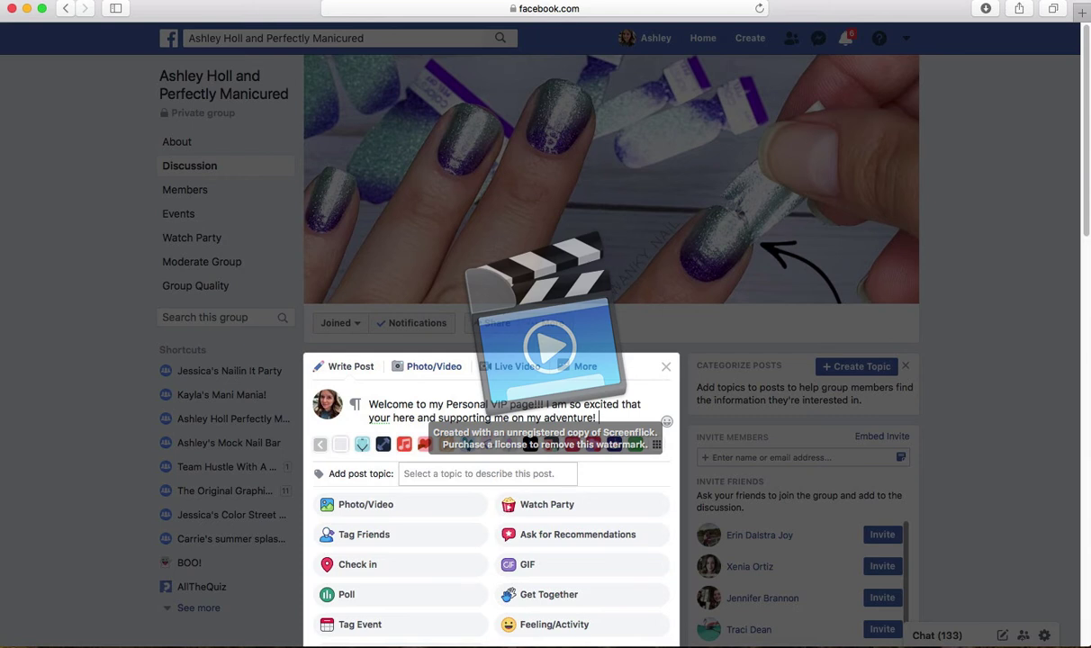
pyautogui.rightClick(383, 418)
pyautogui.click(418, 396)
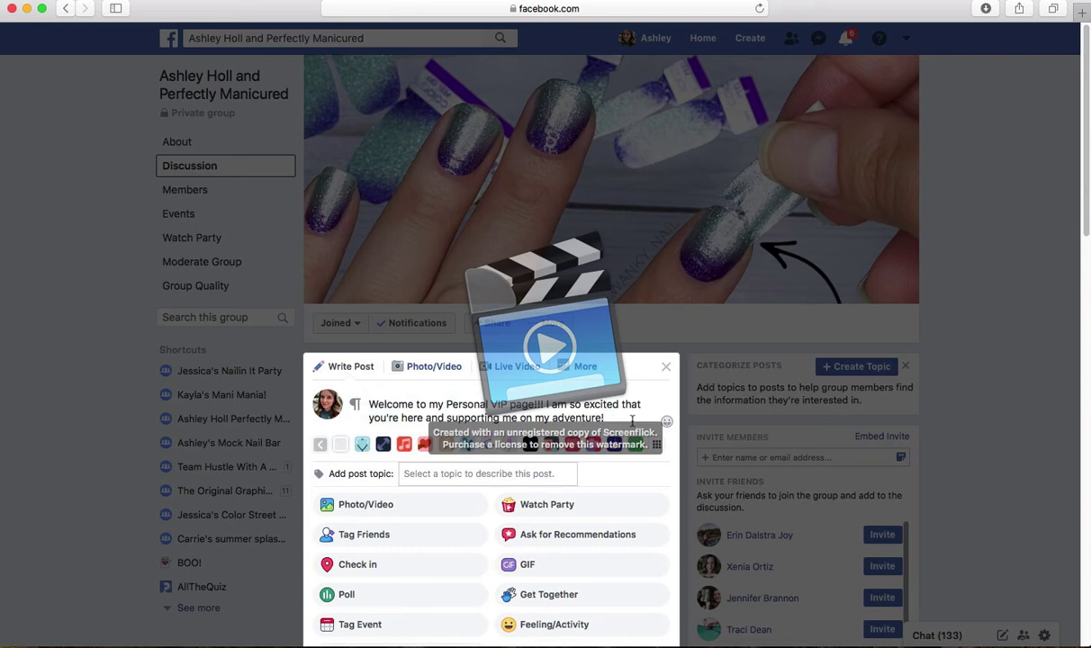
# Step: Continue the welcome post with "I love Color Street and all the amazing designs! Stay Tuned for exciting news!"
pyautogui.write('I love Color Street and')
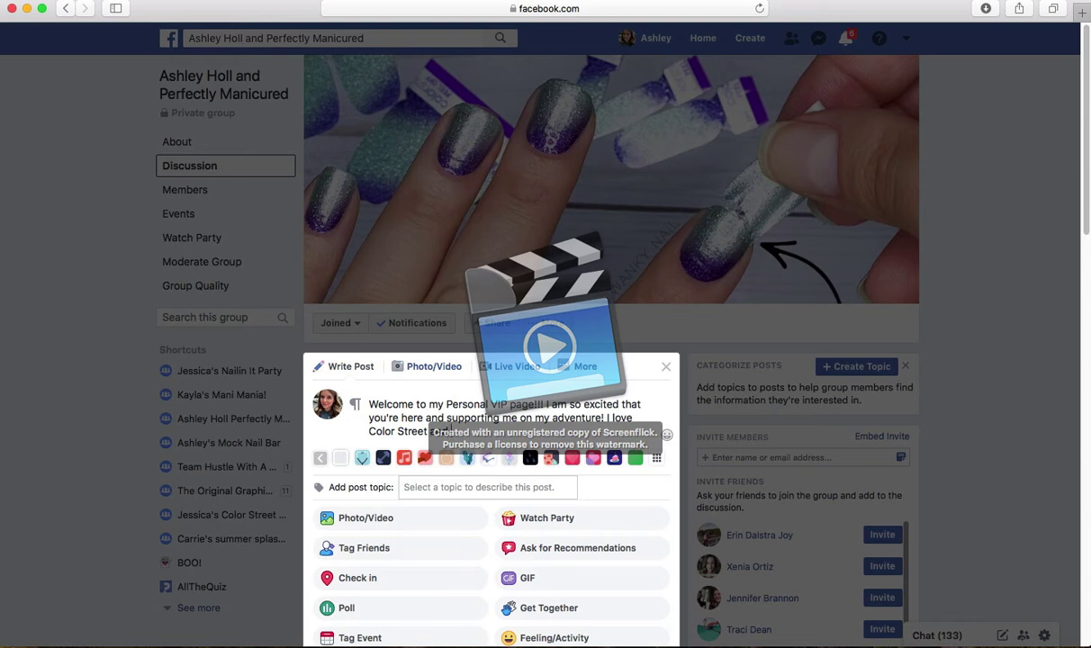
pyautogui.write(' all the')
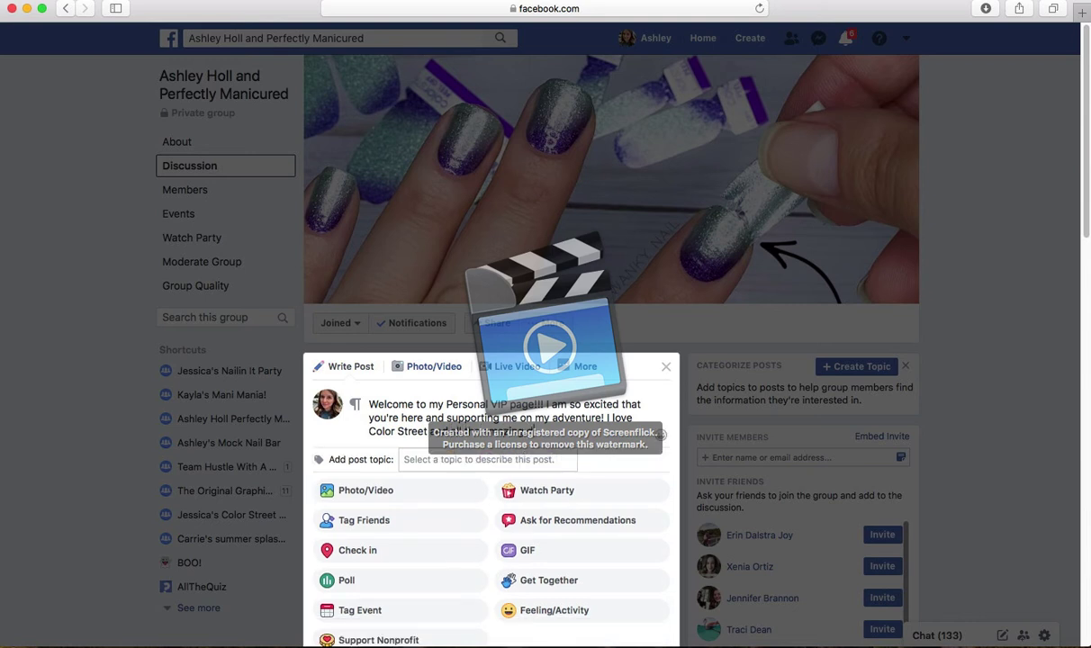
pyautogui.write(' amazing designs! Stay T')
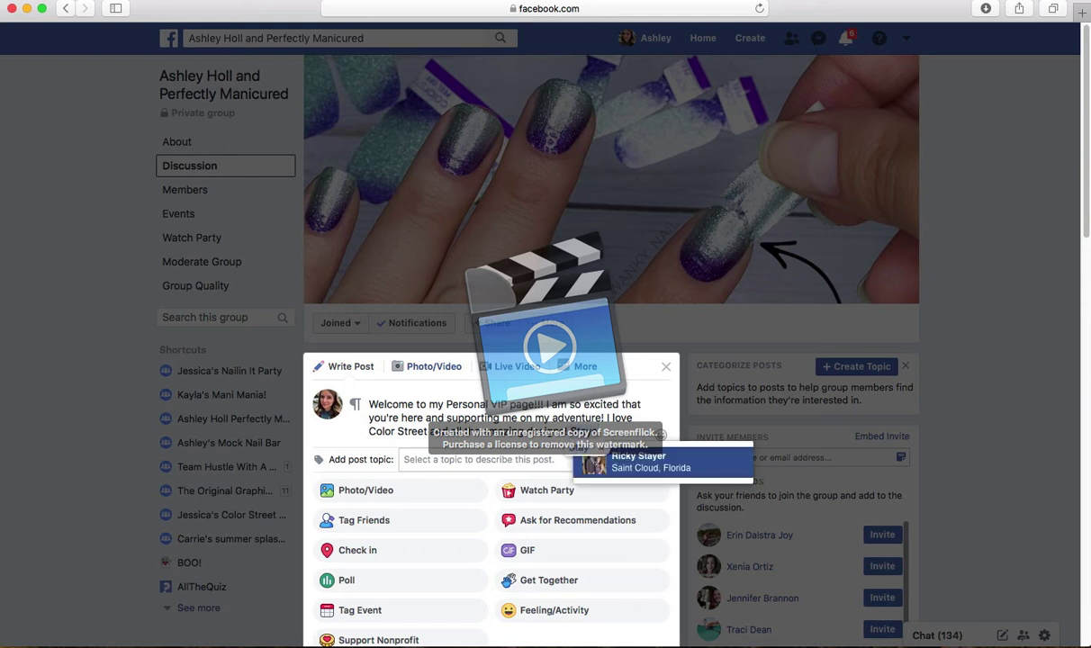
pyautogui.write('uned for excit')
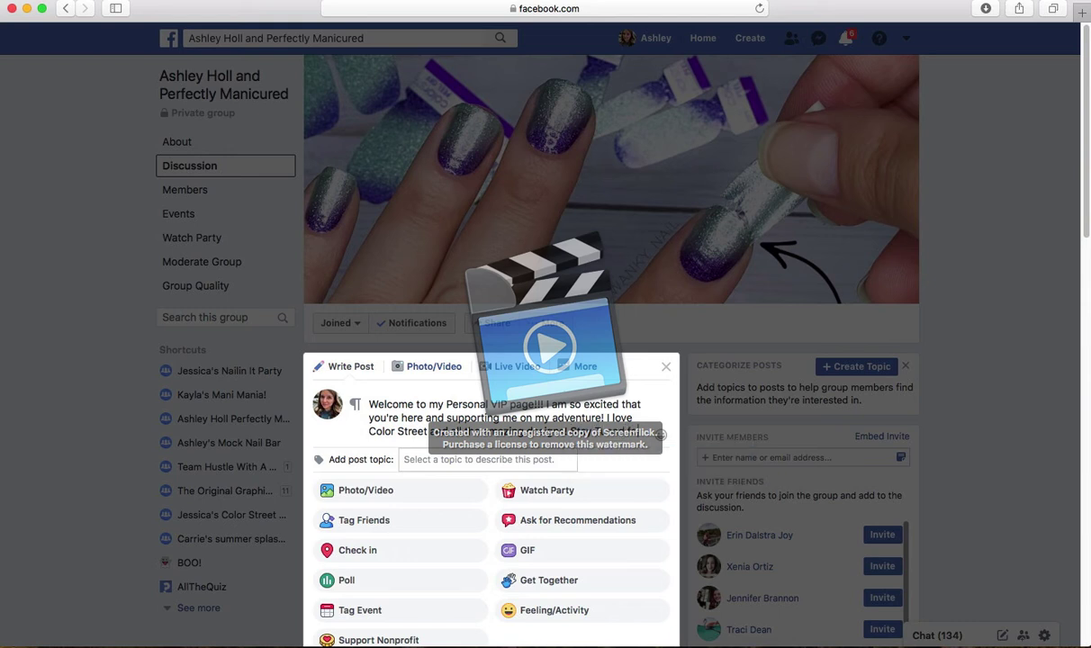
pyautogui.write('ing new')
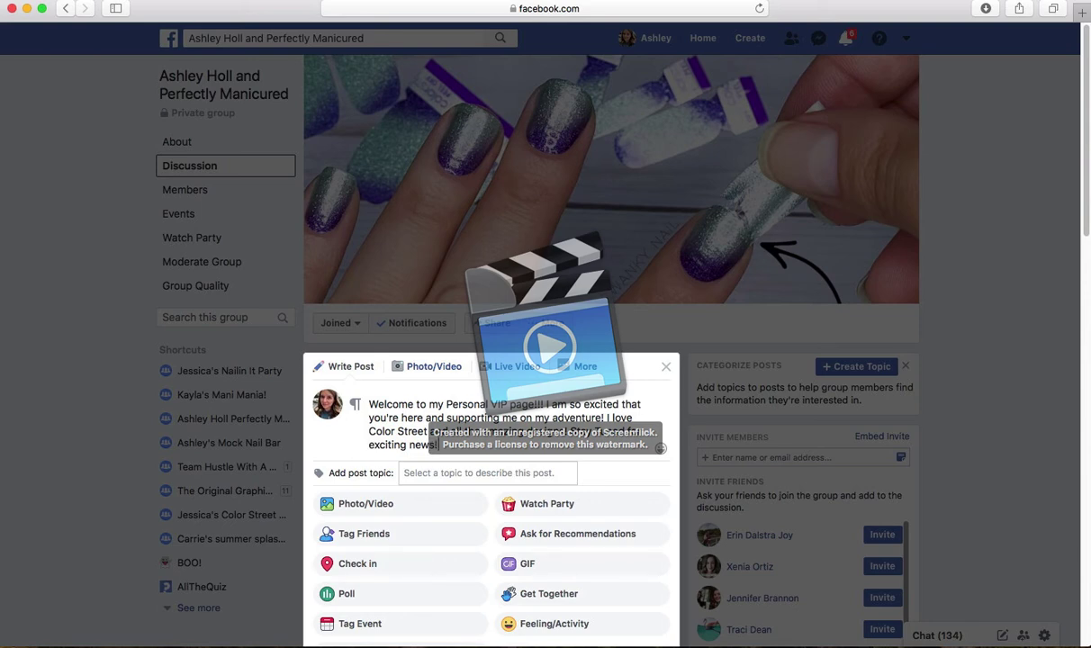
pyautogui.write('s!')
# Step: Attach the selfie photo from the "Nail bar posts" folder to the welcome post
pyautogui.click(369, 503)
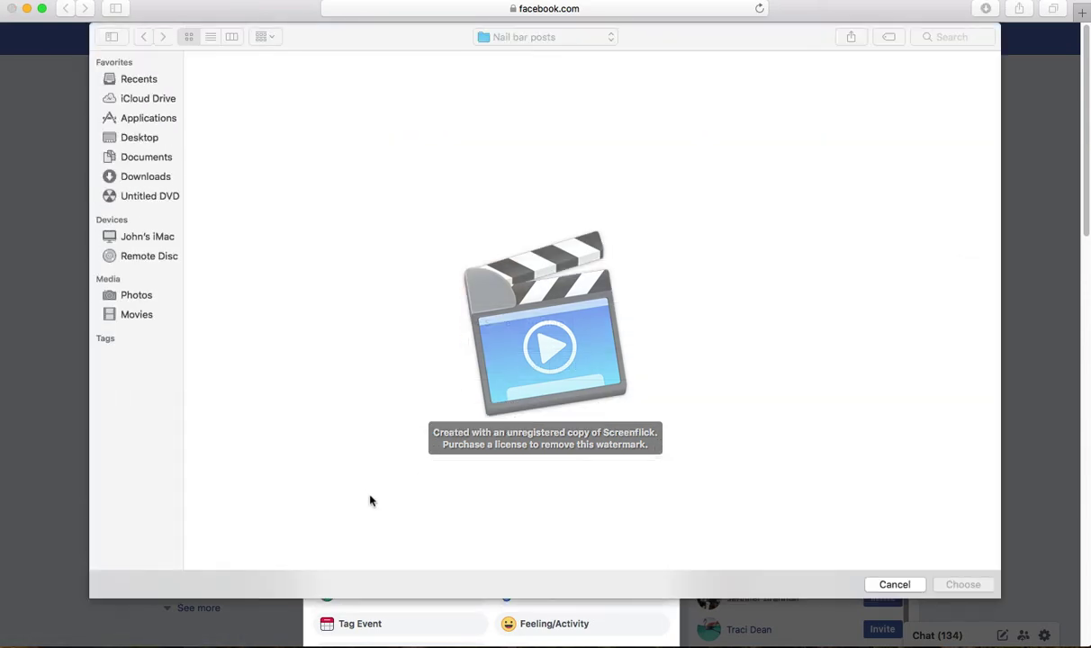
pyautogui.click(311, 93)
pyautogui.click(952, 585)
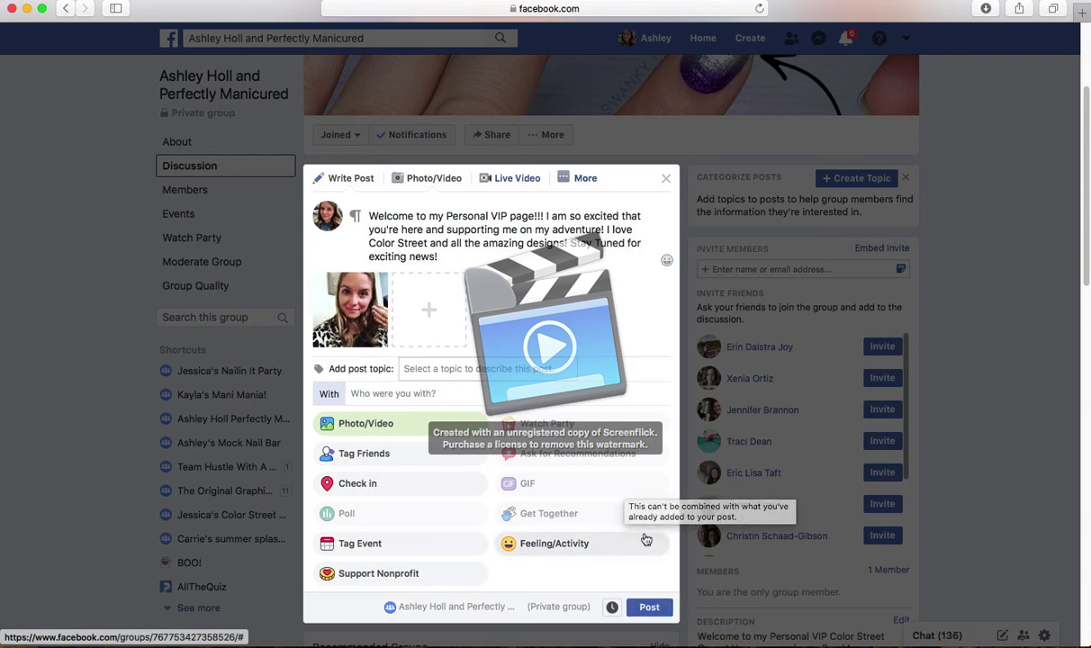
# Step: Schedule the welcome post to publish on 8/5/2020 at 10:37 PM
pyautogui.click(612, 608)
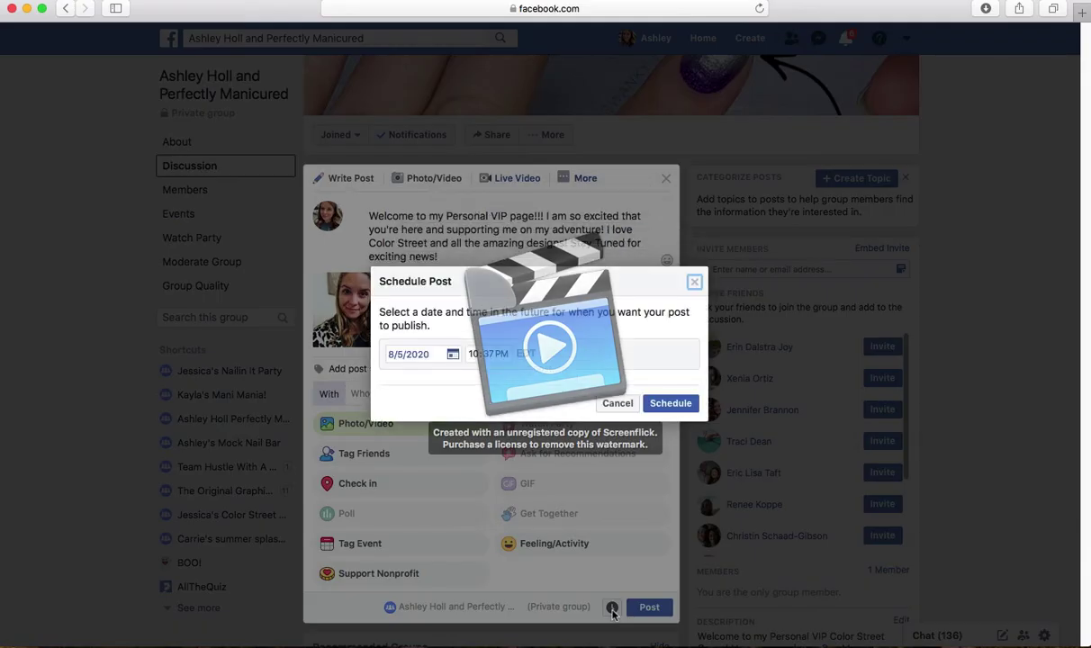
pyautogui.click(392, 349)
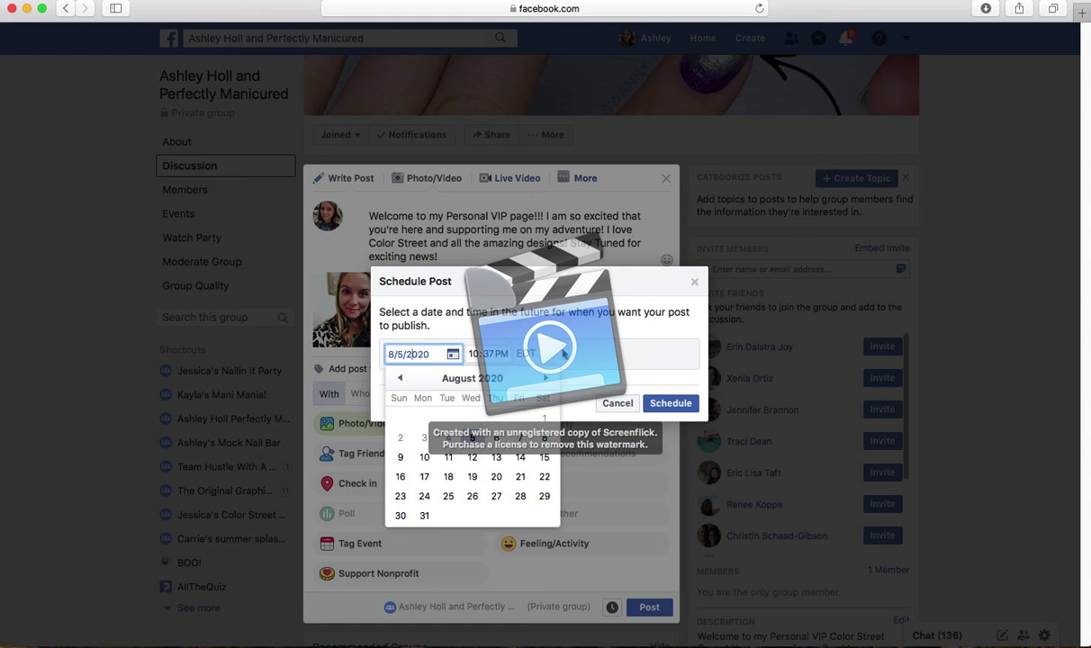
pyautogui.click(563, 353)
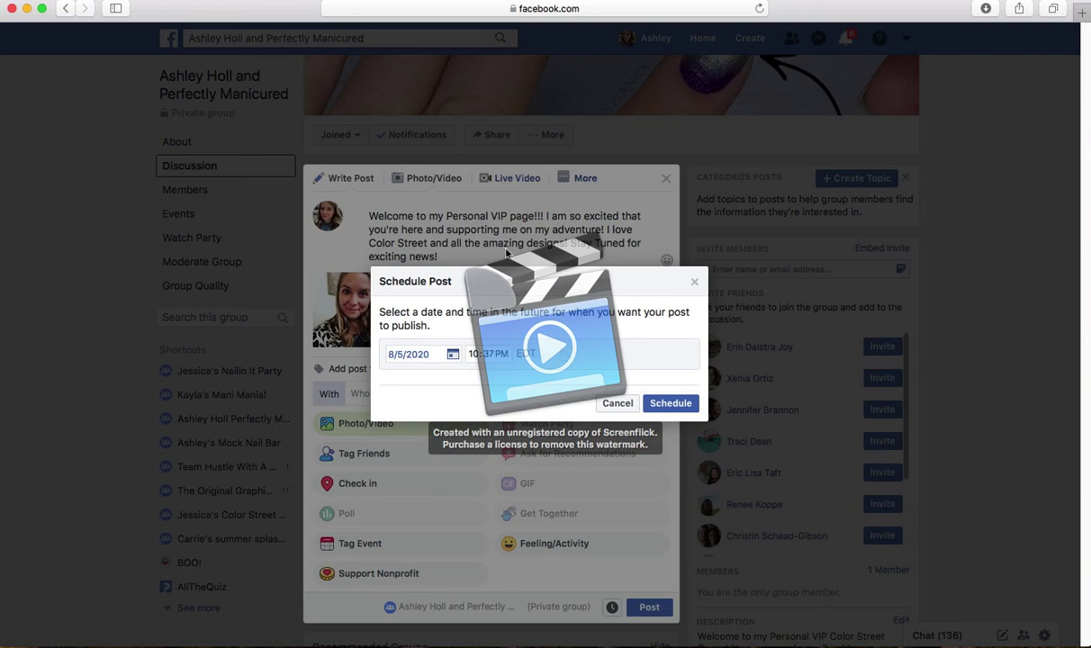
pyautogui.click(656, 405)
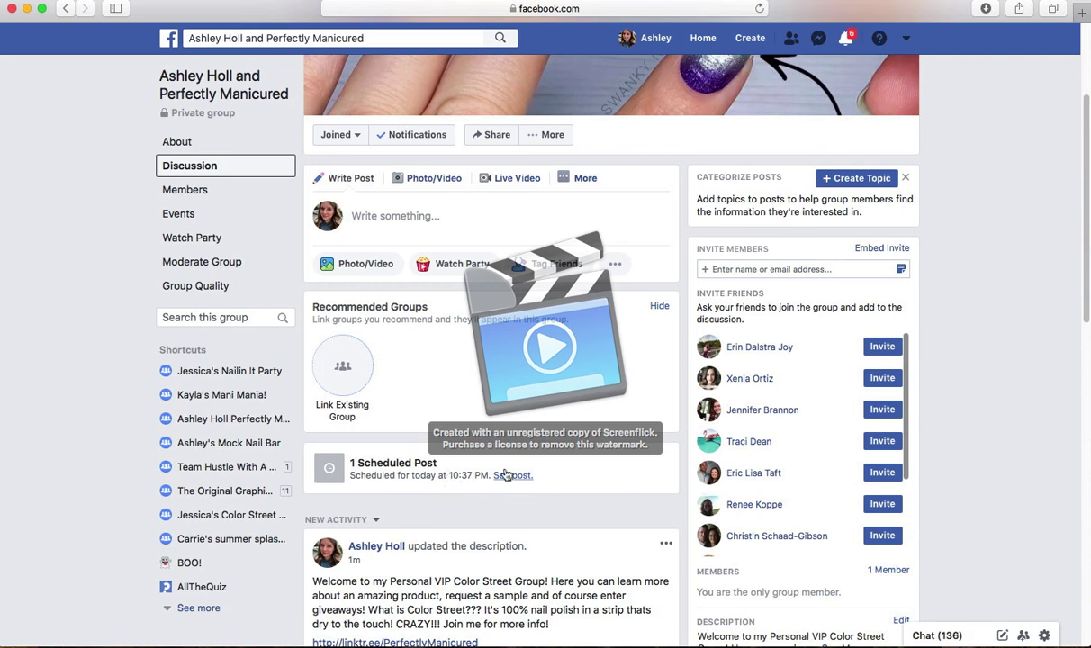
# Step: Look through the destinations for sharing the group without sharing it, and view the group's full web address
pyautogui.click(486, 137)
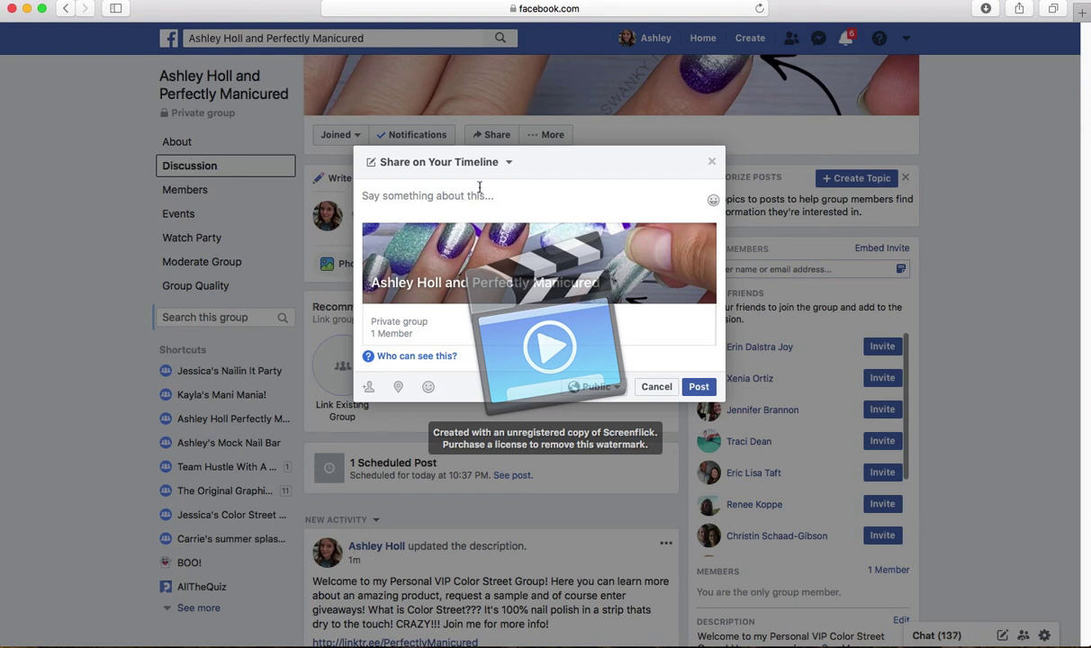
pyautogui.click(451, 163)
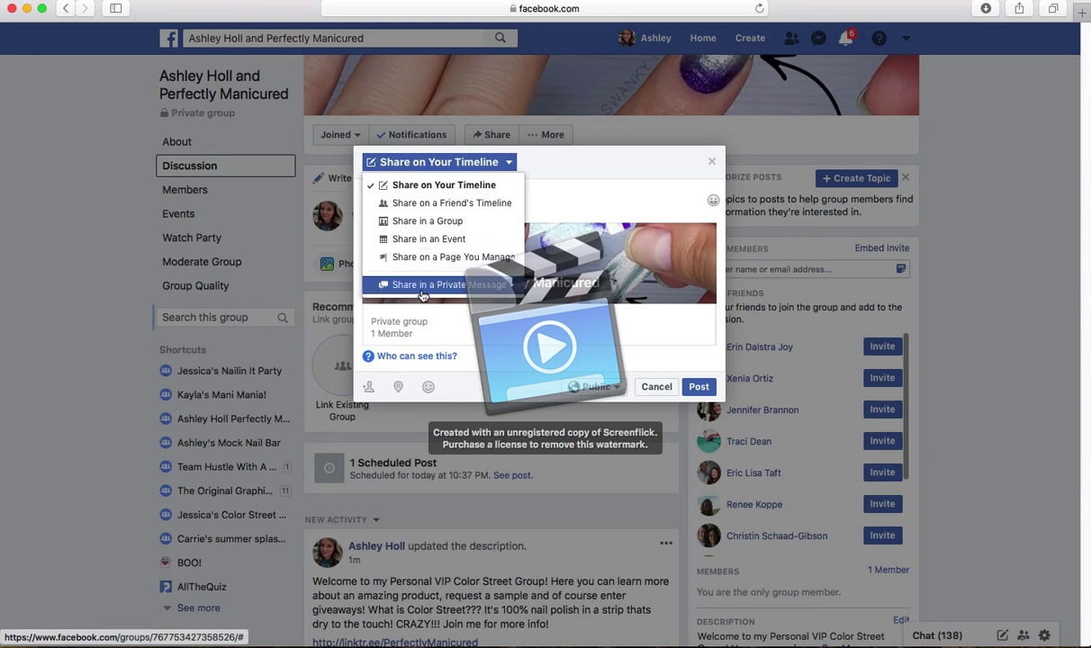
pyautogui.click(675, 101)
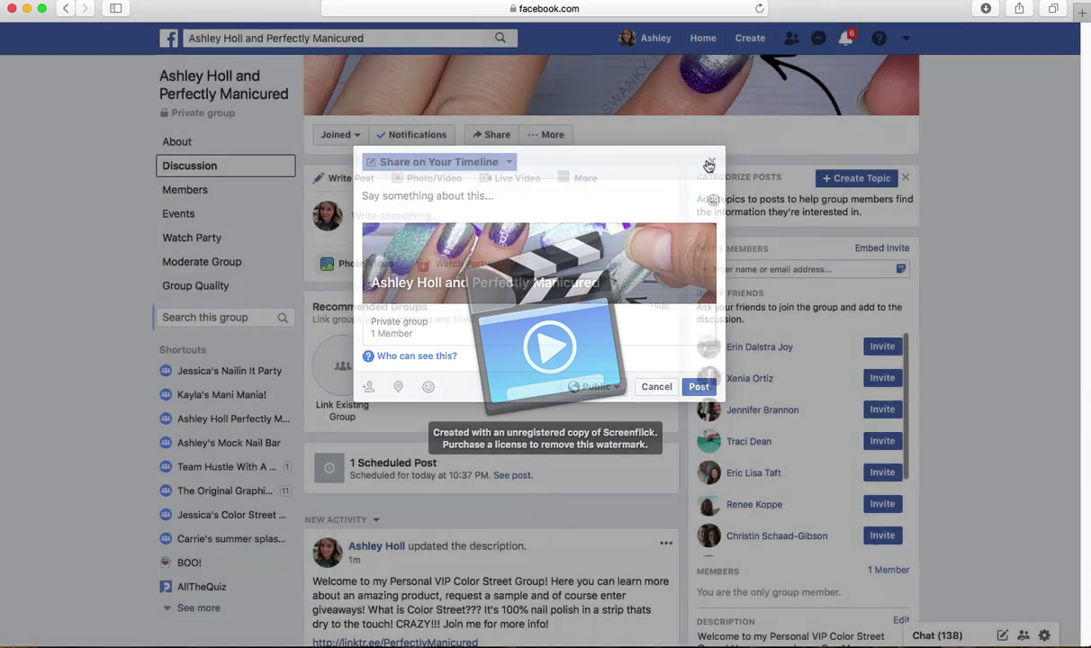
pyautogui.click(559, 10)
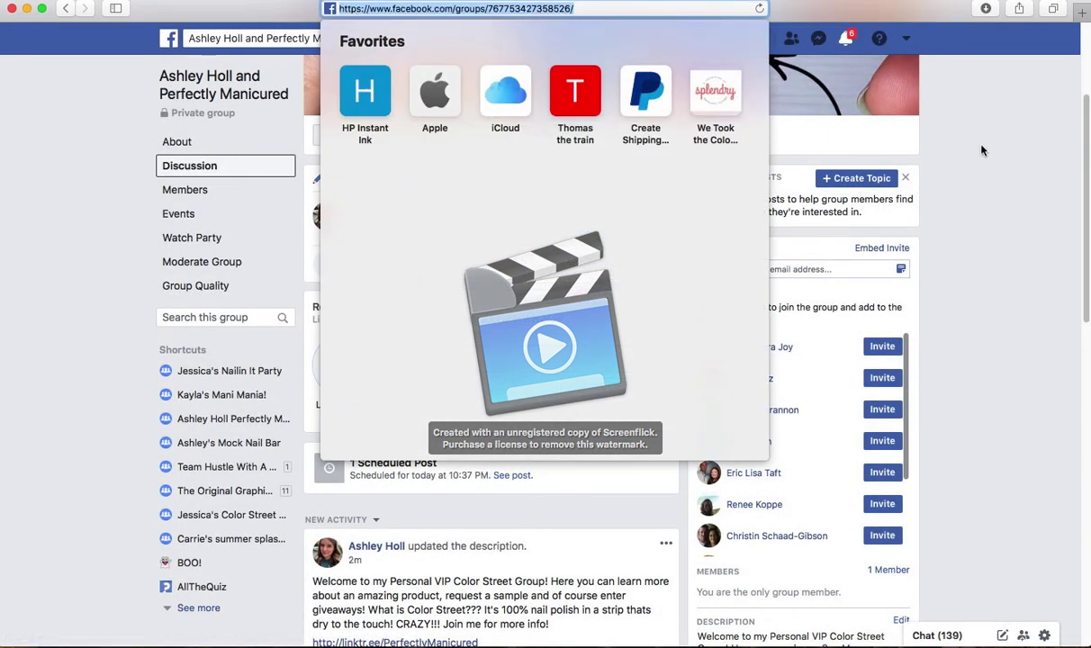
pyautogui.click(961, 160)
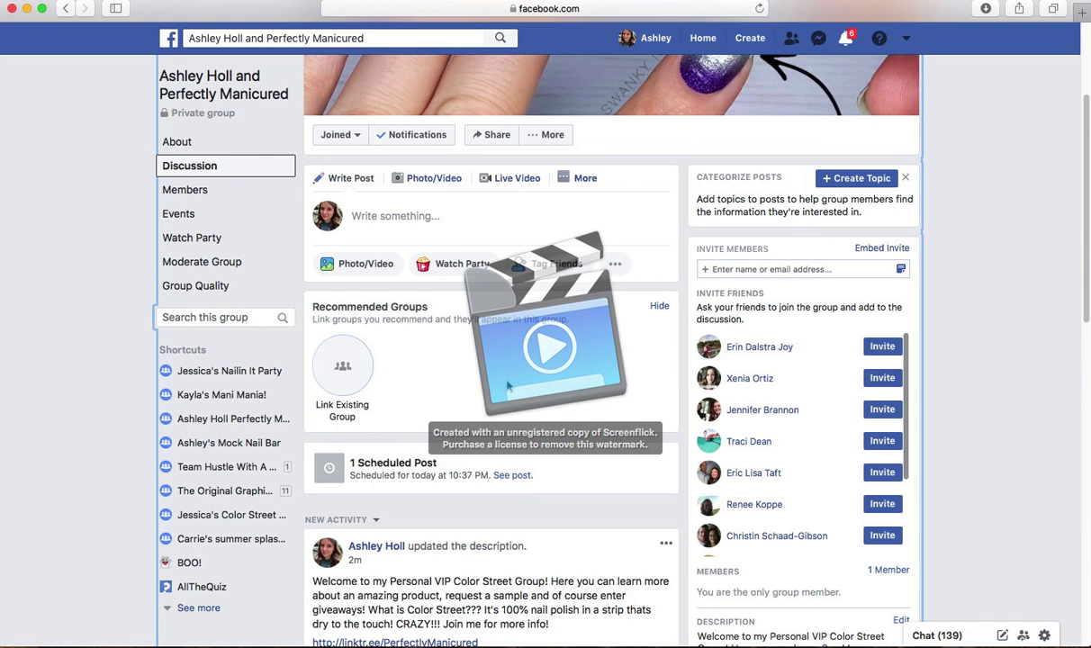
pyautogui.scroll(4, 508, 385)
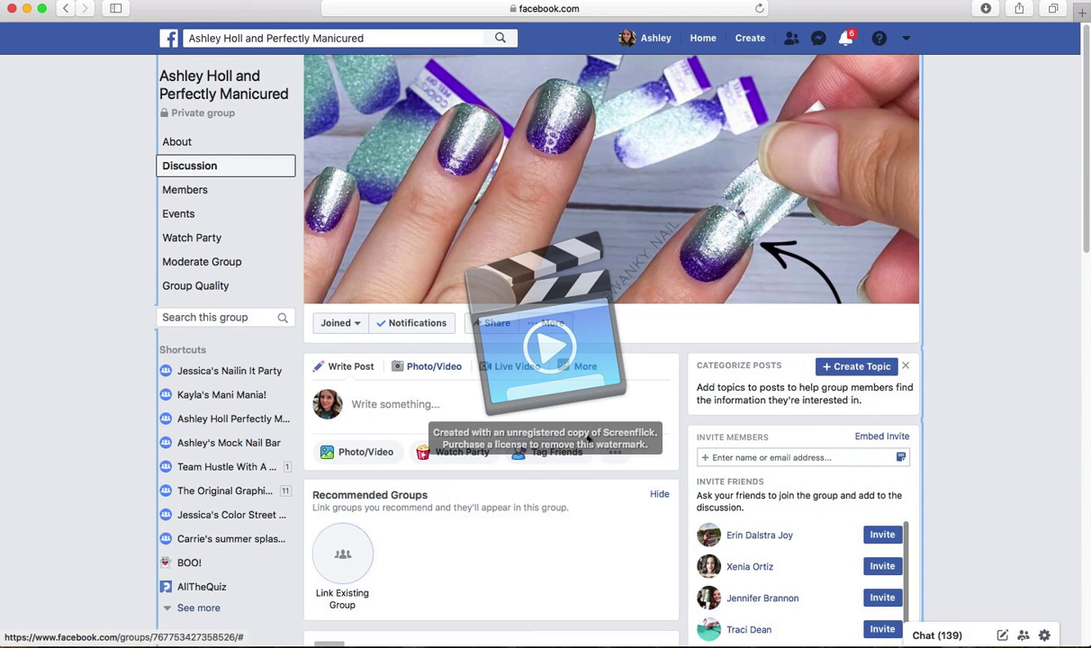
pyautogui.click(967, 2)
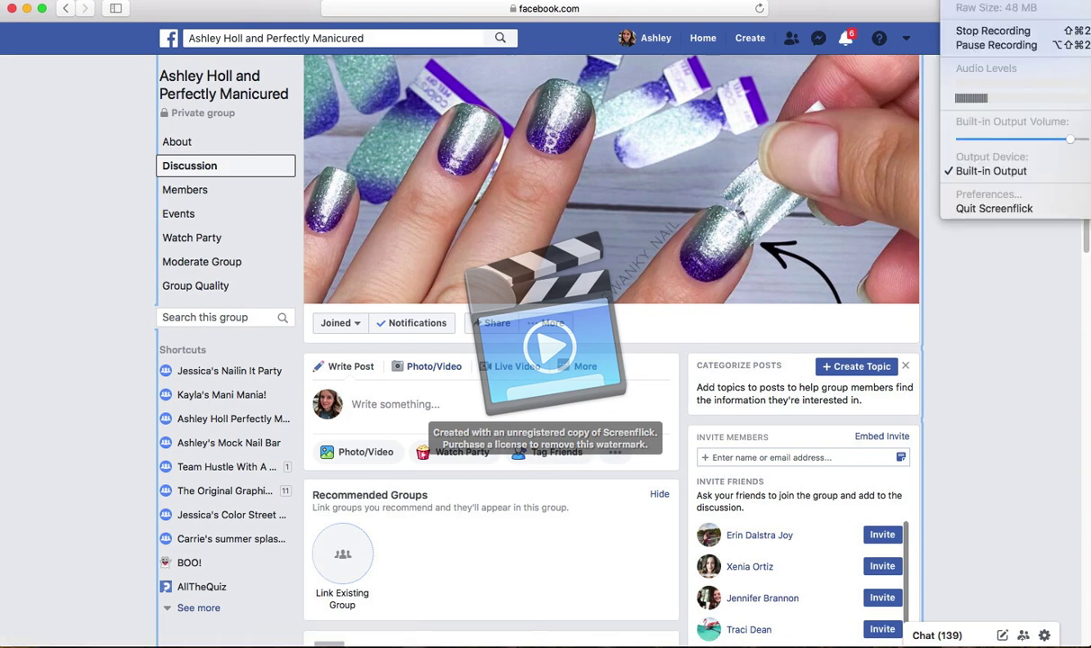